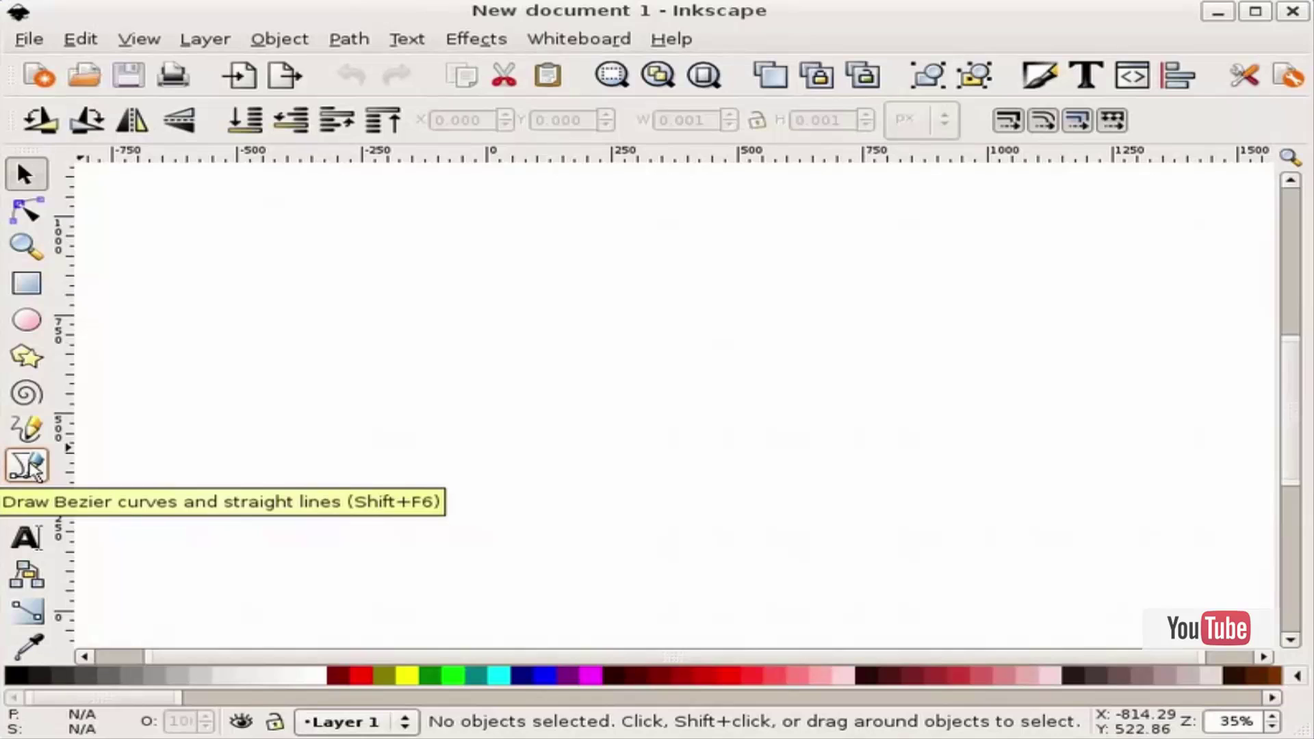
# Step: Activate the Pencil (freehand) tool on the blank document
pyautogui.click(34, 432)
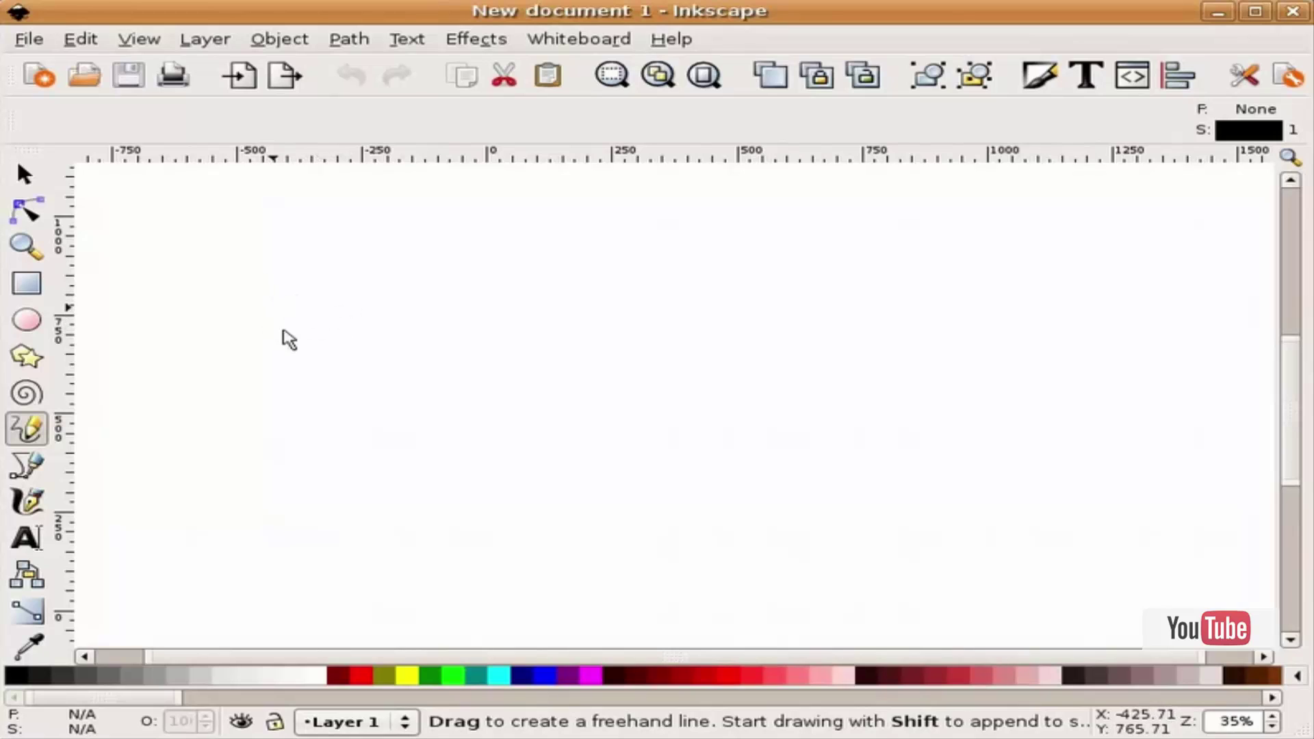
# Step: Draw a wavy freehand curve across the page
pyautogui.moveTo(269, 351)
pyautogui.mouseDown()
pyautogui.moveTo(385, 393)
pyautogui.moveTo(554, 406)
pyautogui.moveTo(462, 317)
pyautogui.moveTo(543, 279)
pyautogui.moveTo(674, 350)
pyautogui.mouseUp()
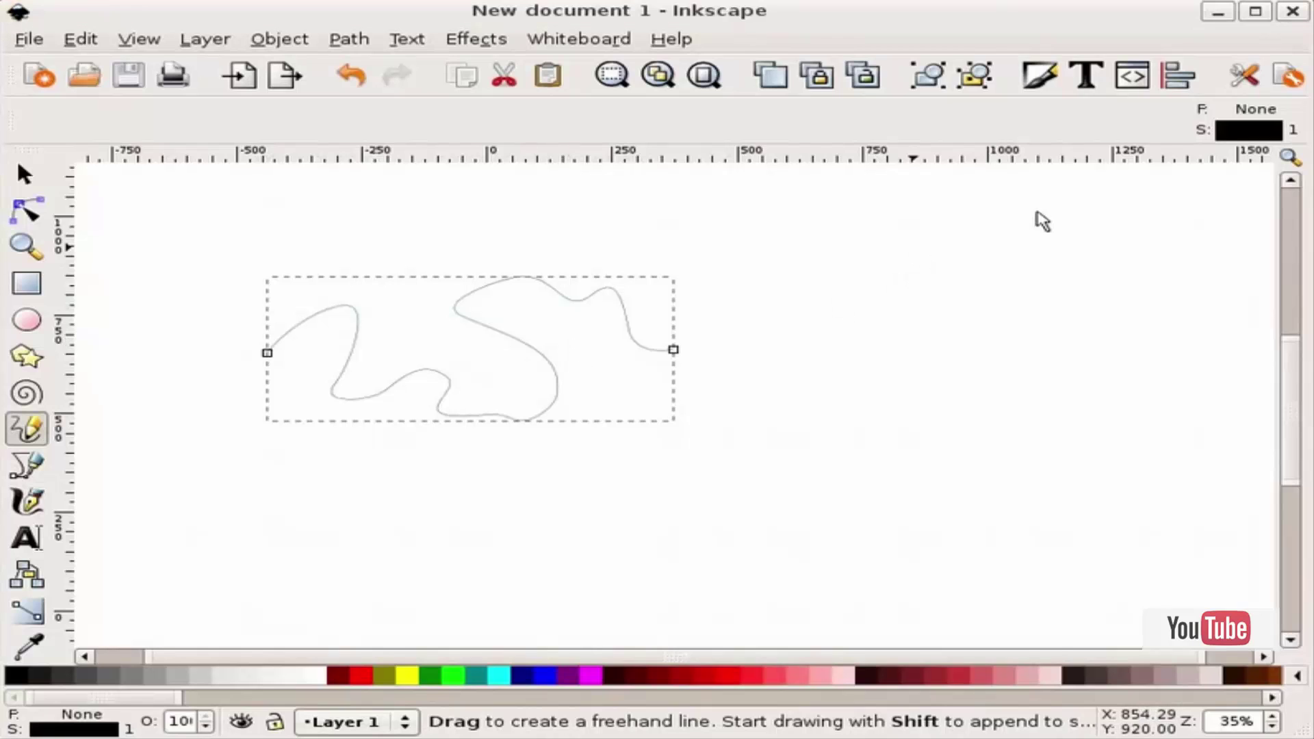
pyautogui.hotkey('shift', 'ctrl', 'f')
pyautogui.moveTo(1287, 168); pyautogui.dragTo(965, 167)
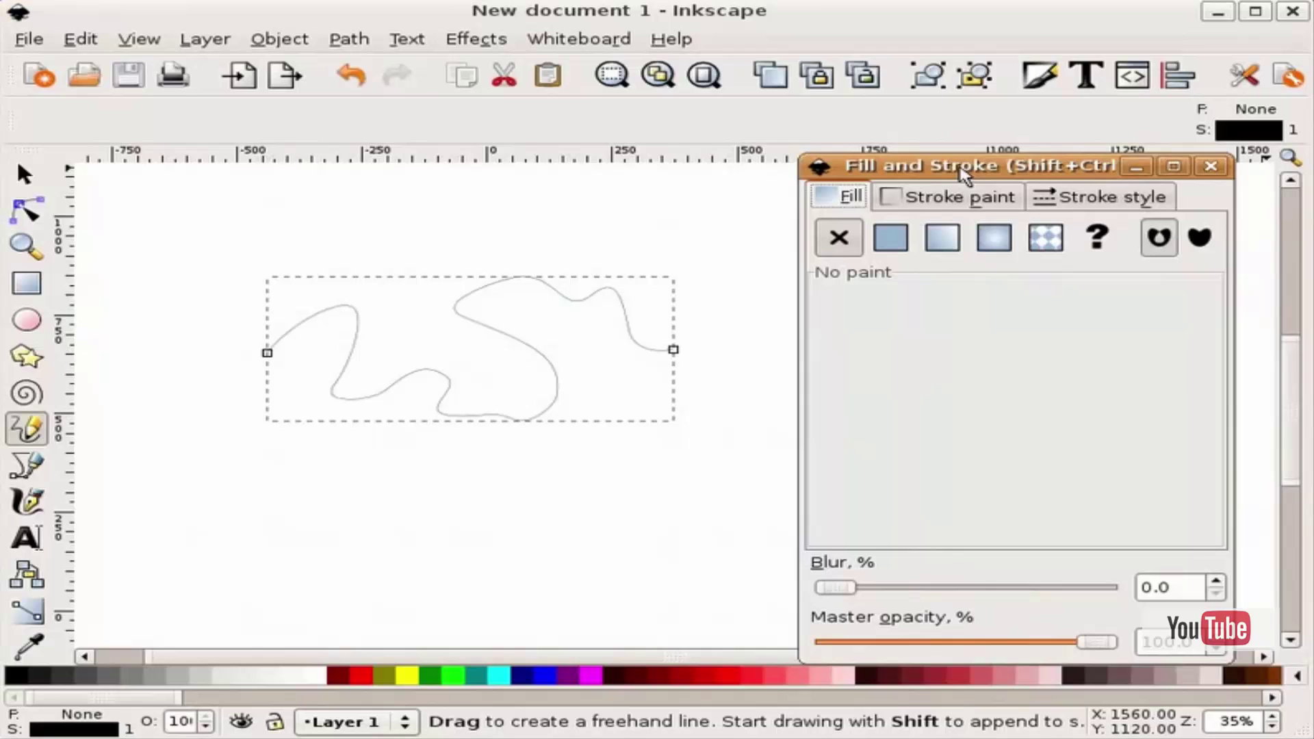
pyautogui.click(917, 204)
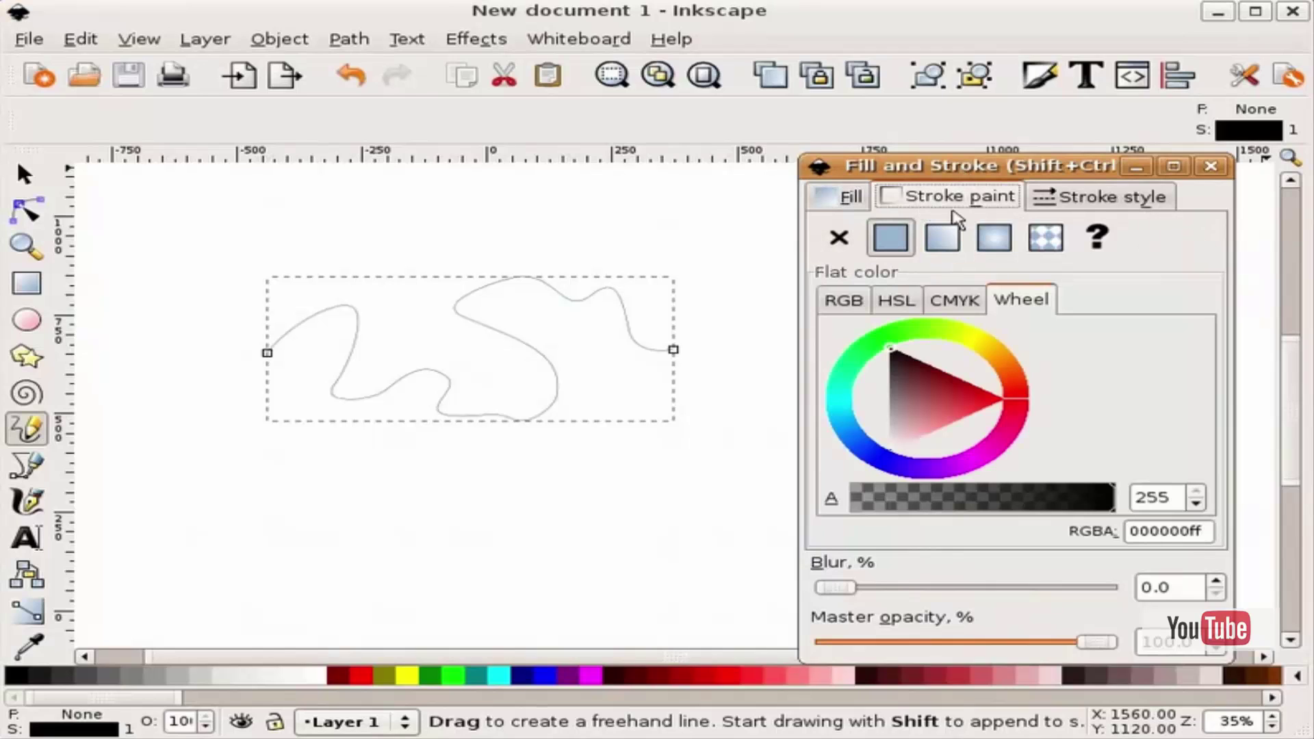
# Step: Give the curve round joins, round caps and a 14 px stroke width
pyautogui.click(1091, 202)
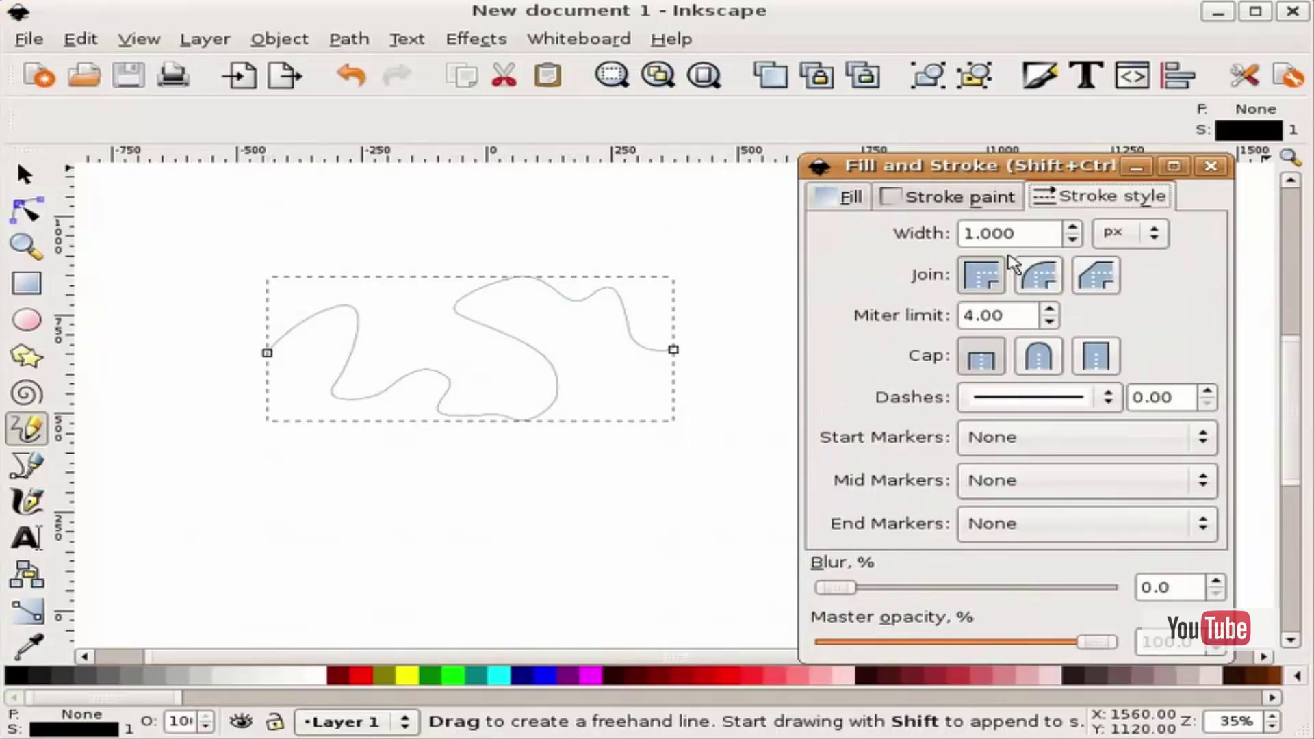
pyautogui.click(1039, 276)
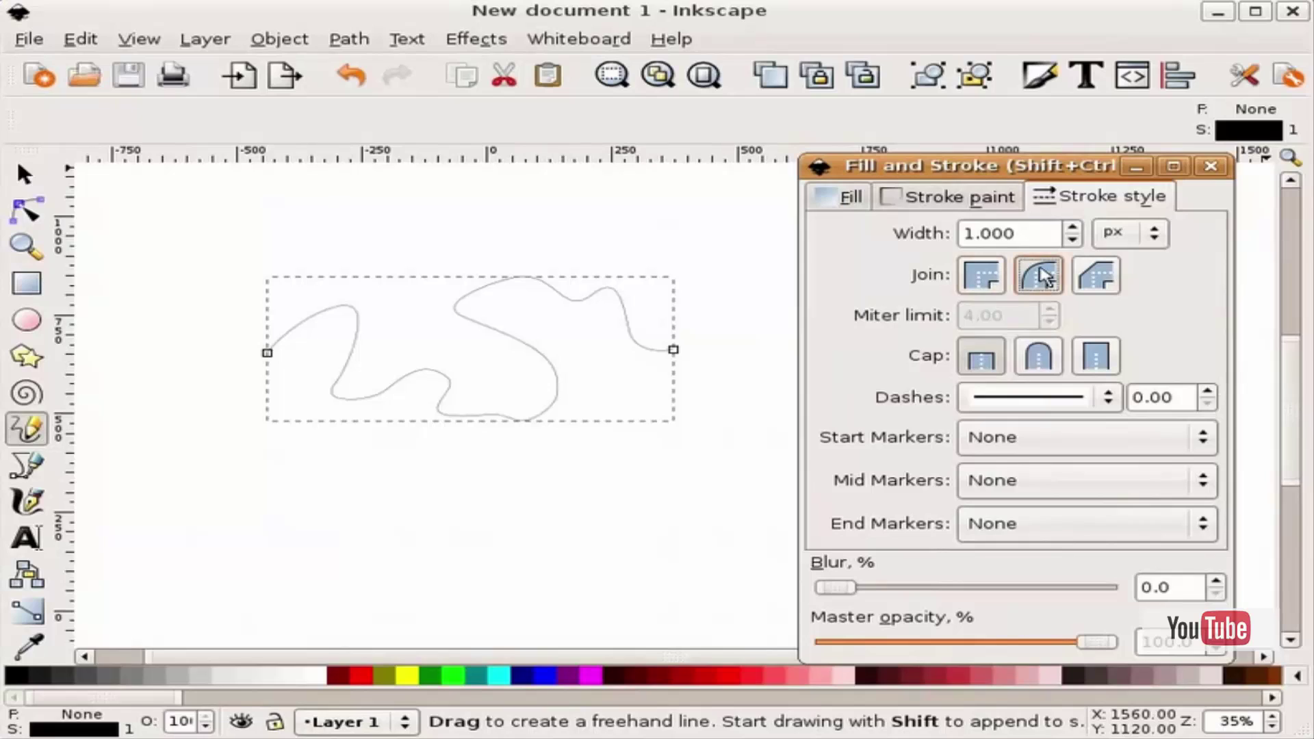
pyautogui.click(1037, 367)
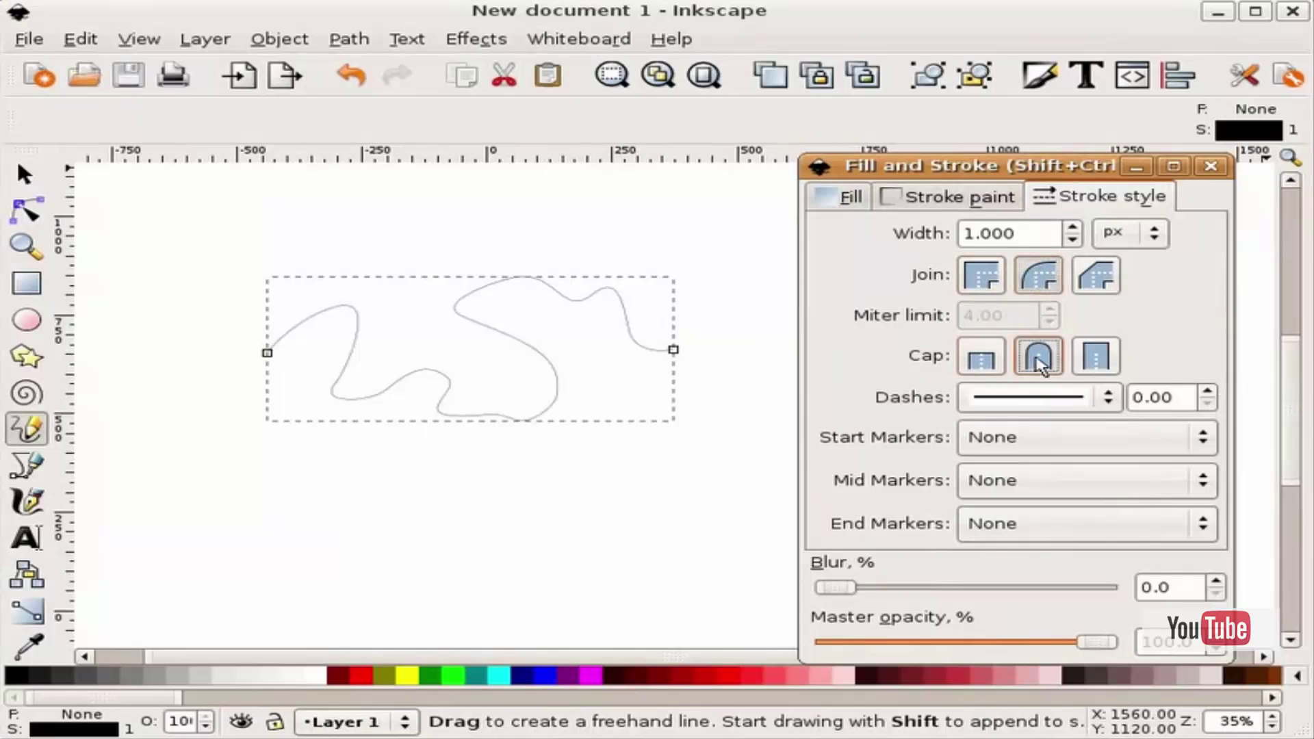
pyautogui.doubleClick(1040, 234)
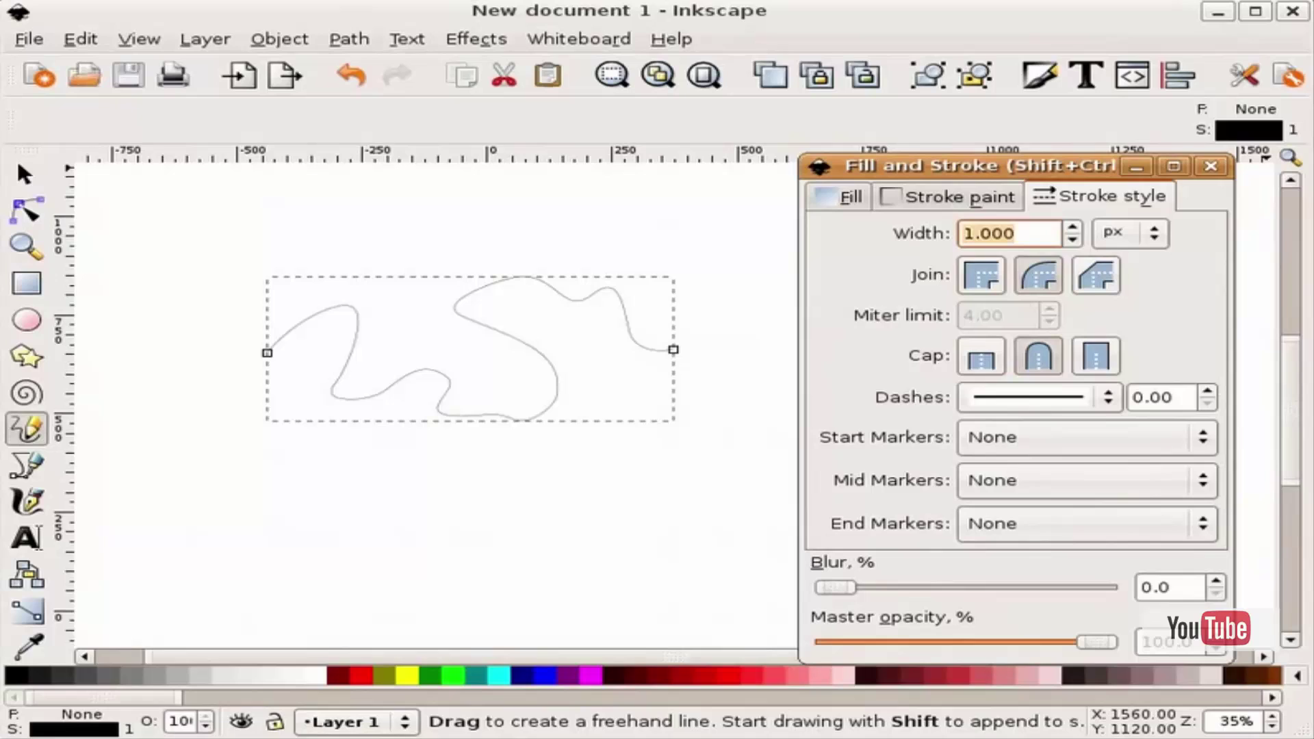
pyautogui.write('7')
pyautogui.press('Return')
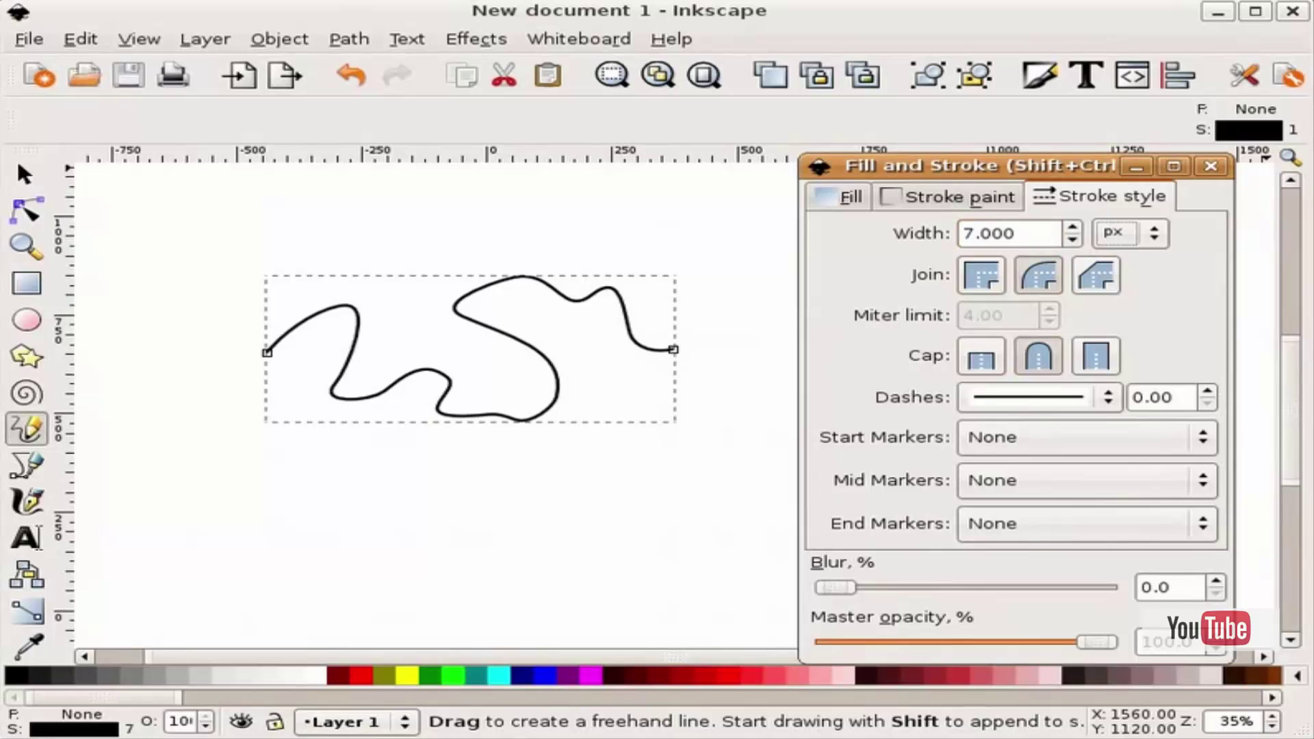
pyautogui.doubleClick(1031, 240)
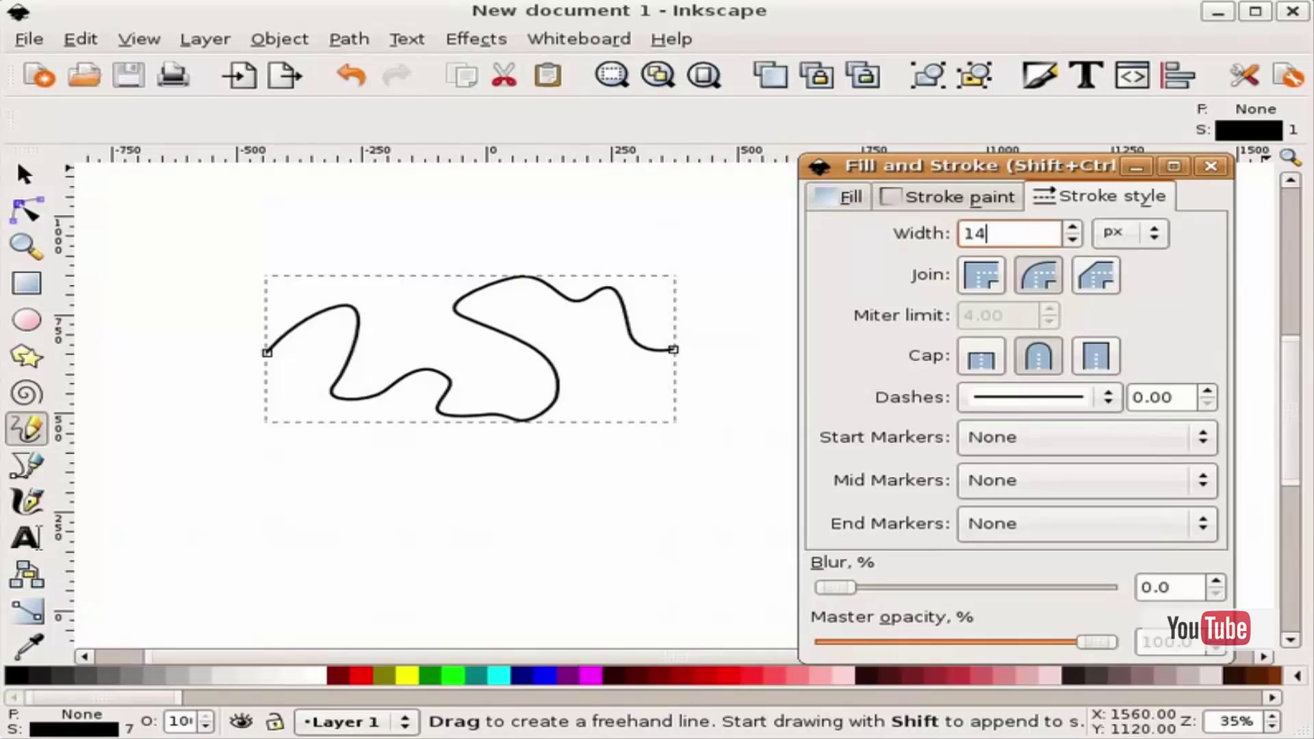
pyautogui.press('Return')
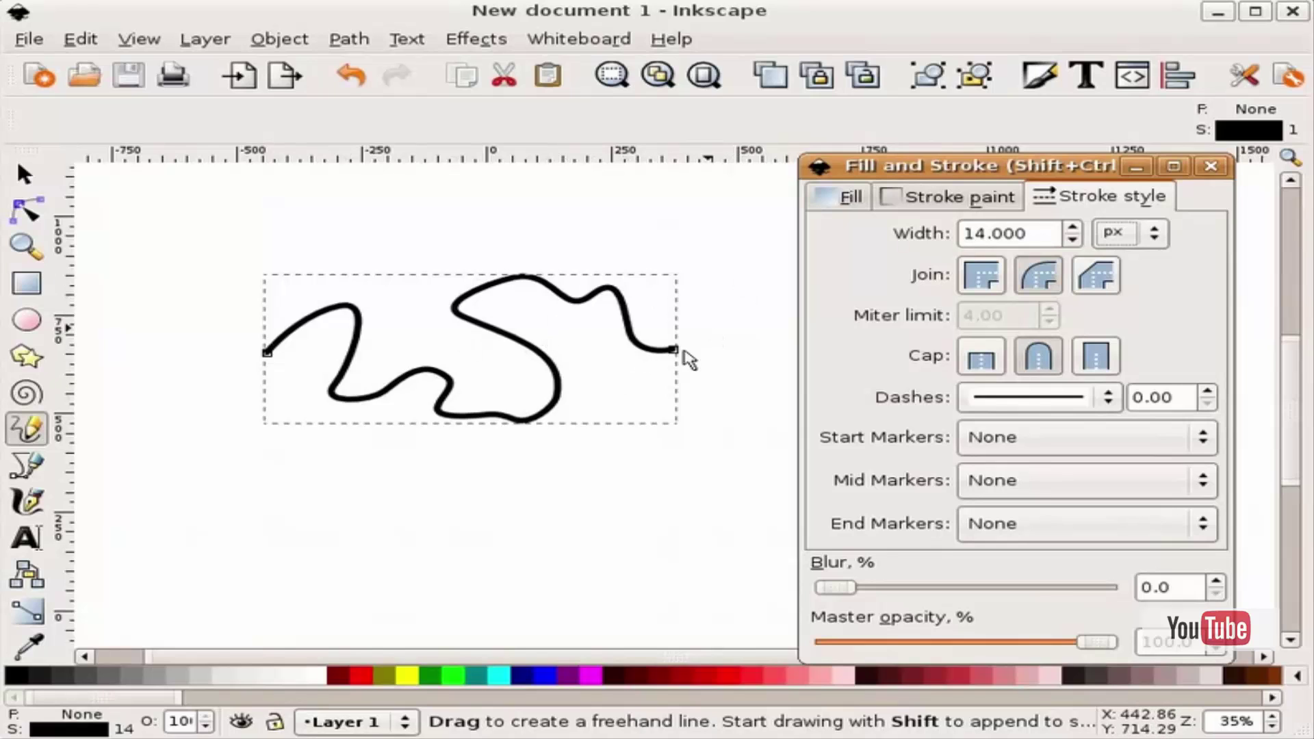
pyautogui.press('F1')
# Step: Change the wavy curve's stroke colour to pure red
pyautogui.click(518, 391)
pyautogui.press('Escape')
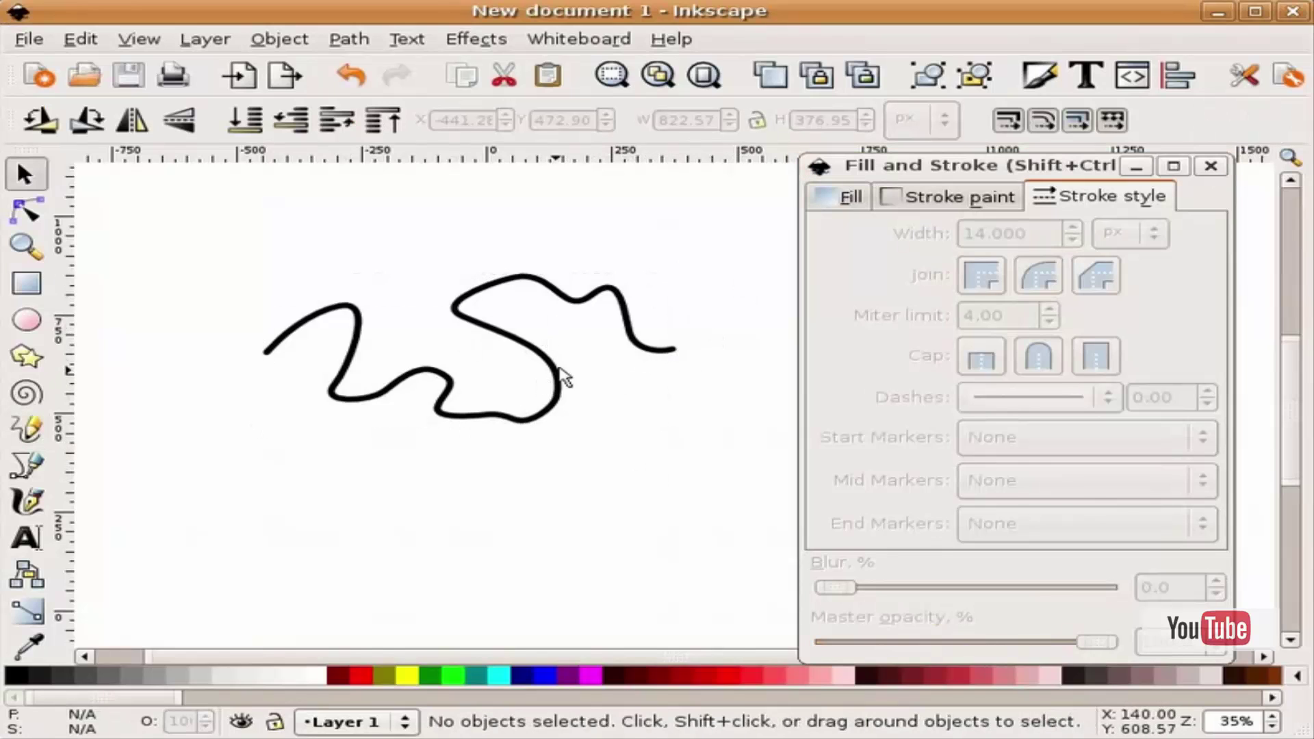
pyautogui.click(558, 382)
pyautogui.click(950, 199)
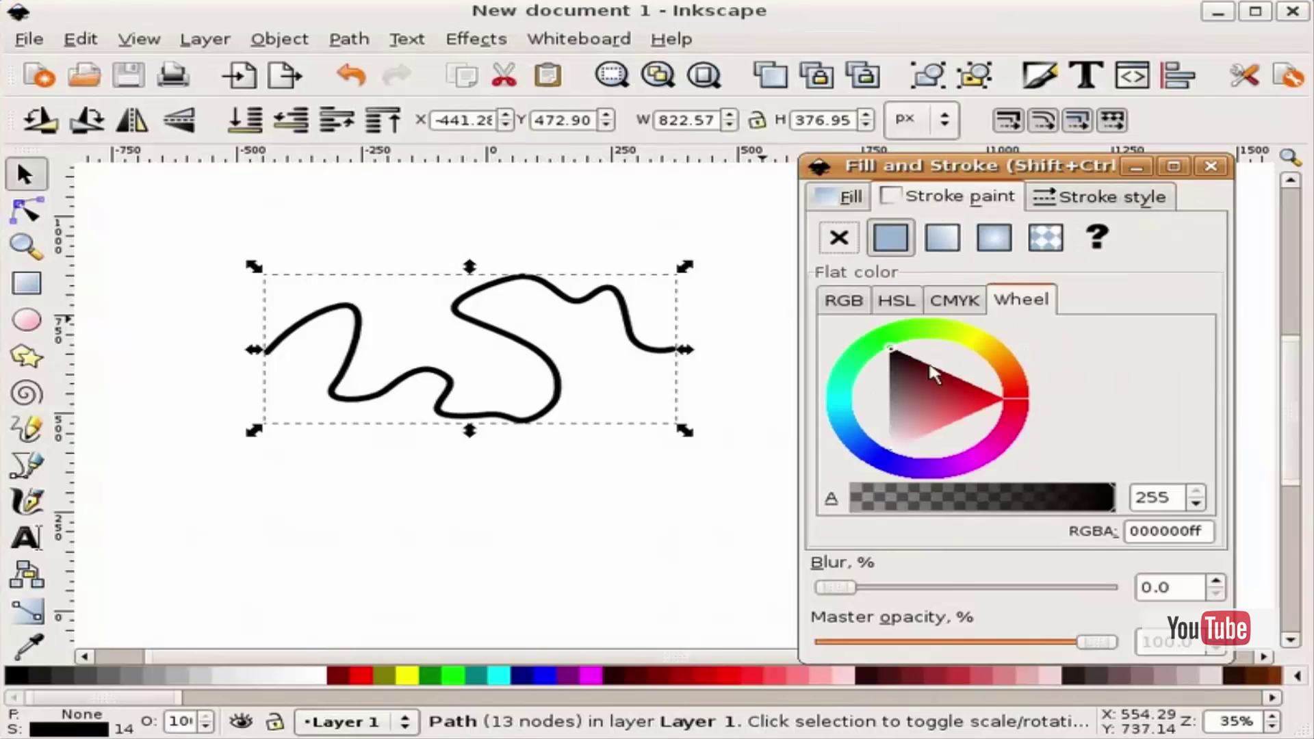
pyautogui.moveTo(943, 404); pyautogui.dragTo(1039, 411)
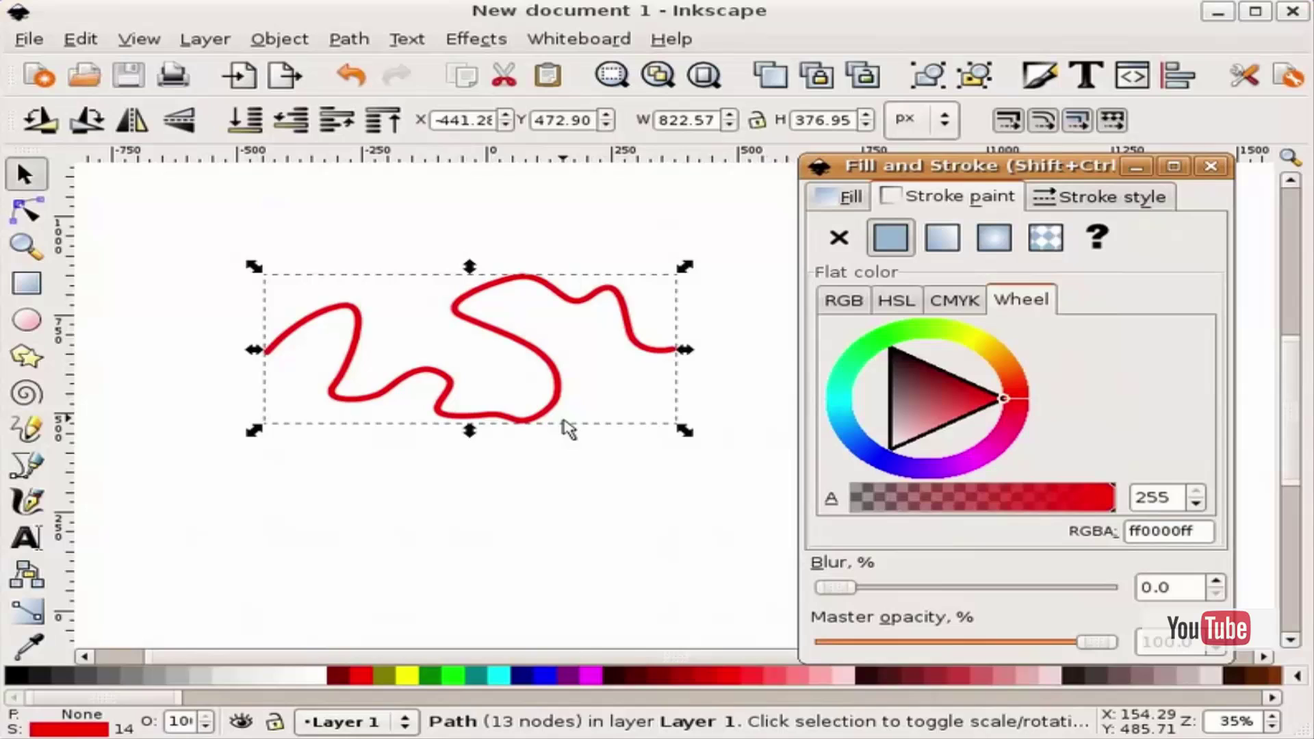
# Step: Make two copies of the red curve, one below and one above
pyautogui.click(558, 393)
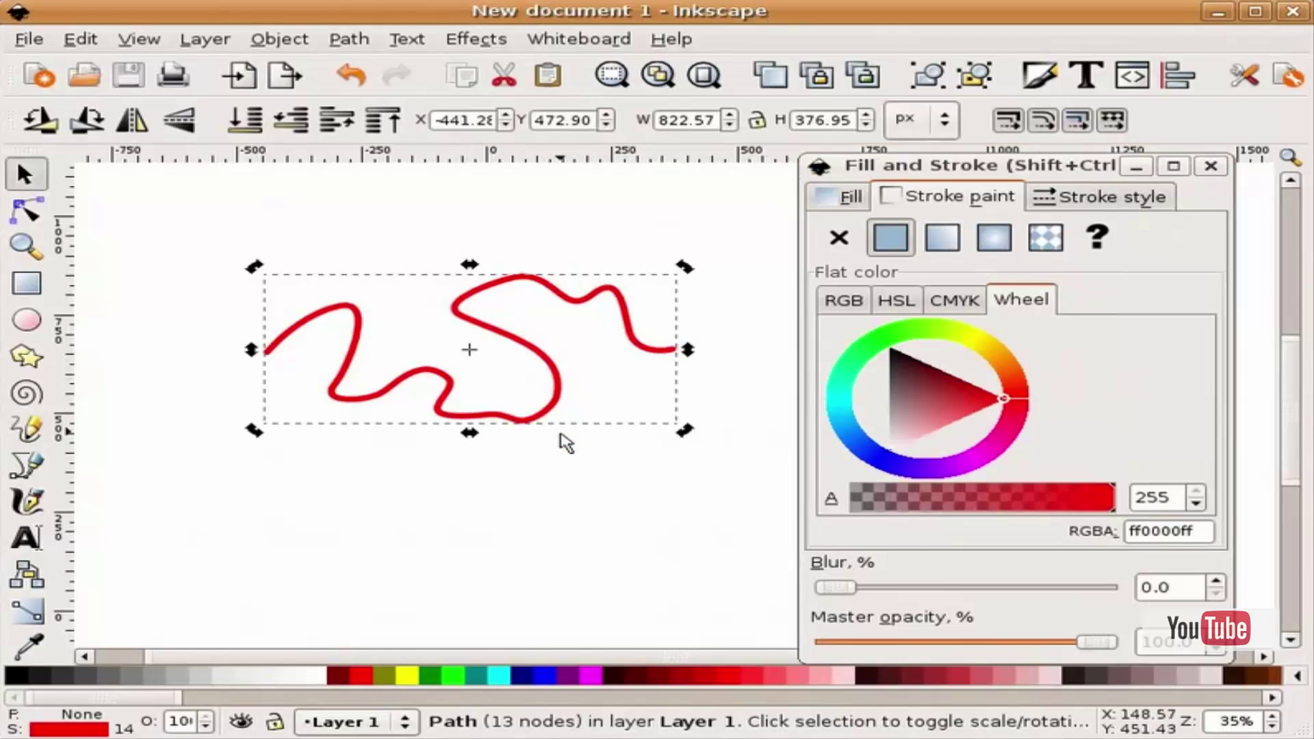
pyautogui.press('ctrl')
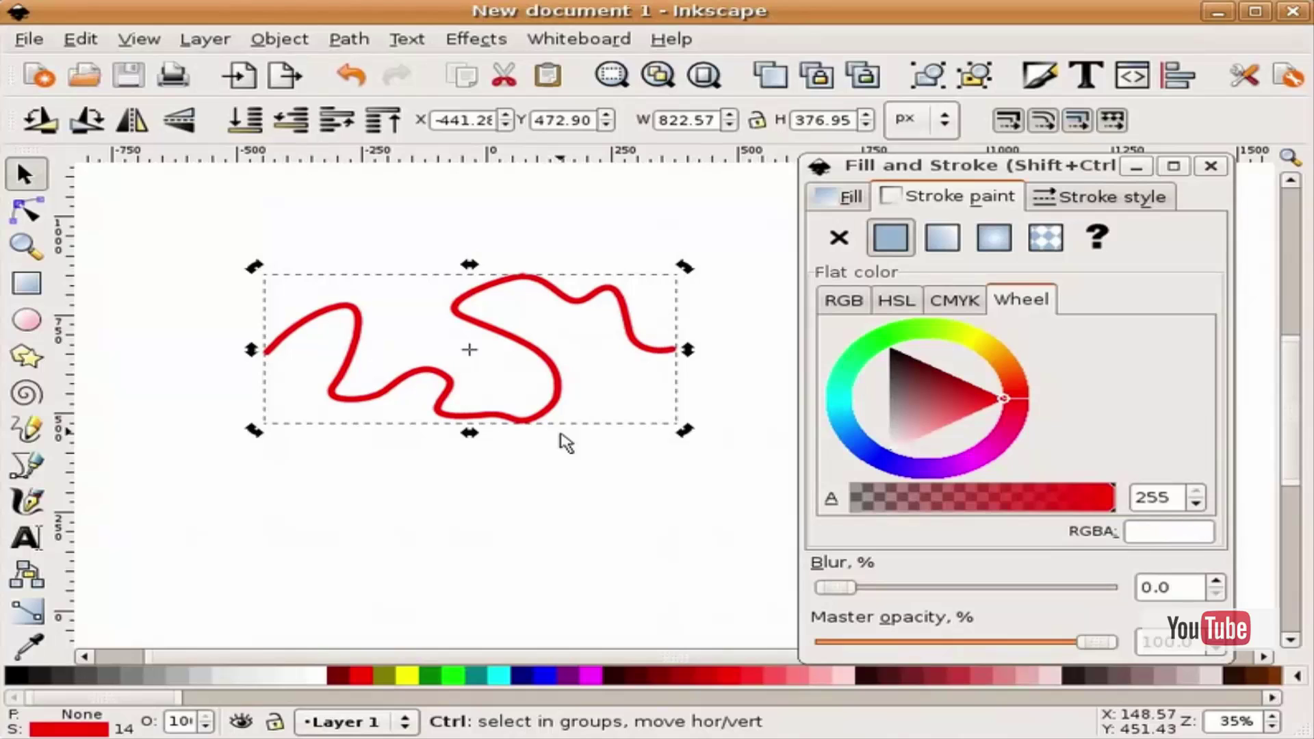
pyautogui.press('ctrl')
pyautogui.hotkey('ctrl', 'd')
pyautogui.moveTo(543, 366); pyautogui.dragTo(543, 546)
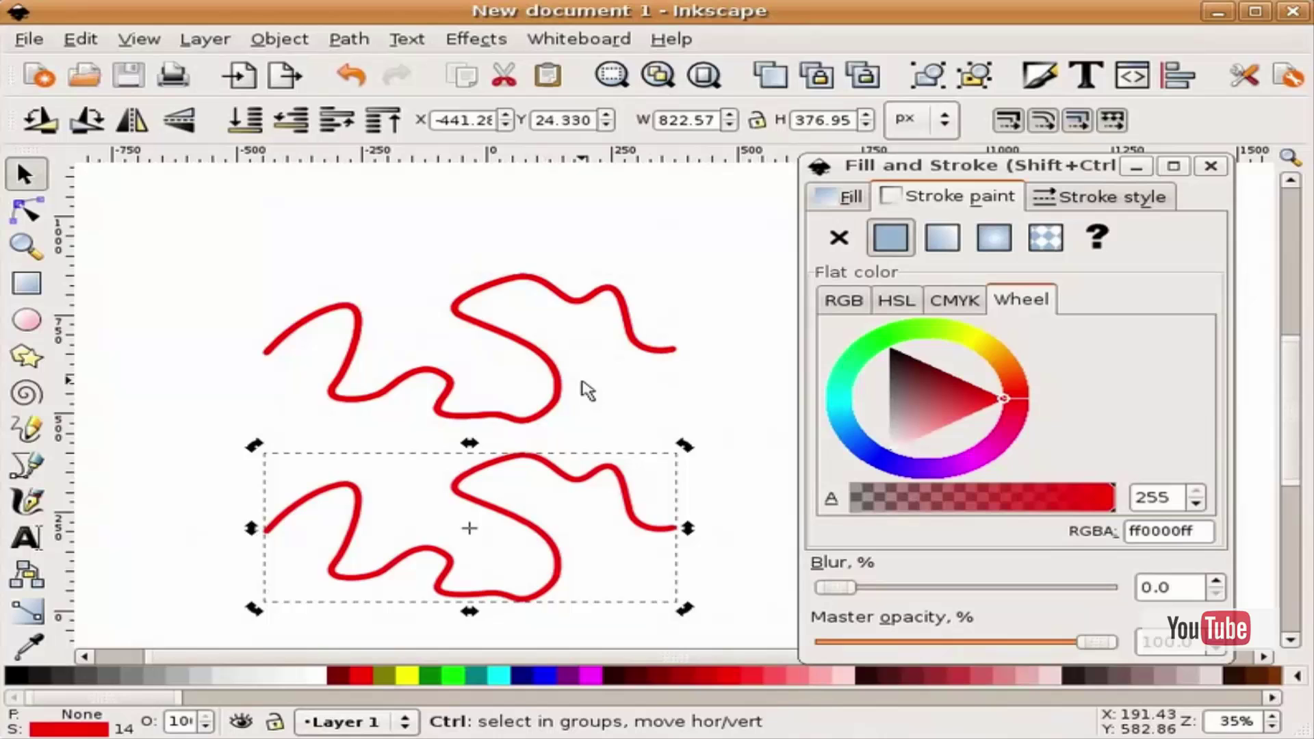
pyautogui.scroll(-1, 578, 385)
pyautogui.hotkey('ctrl', 'v')
pyautogui.moveTo(551, 353)
pyautogui.mouseDown()
pyautogui.moveTo(537, 252)
pyautogui.moveTo(507, 278)
pyautogui.mouseUp()
# Step: Set the bottom curve's stroke width to 4 px
pyautogui.click(304, 383)
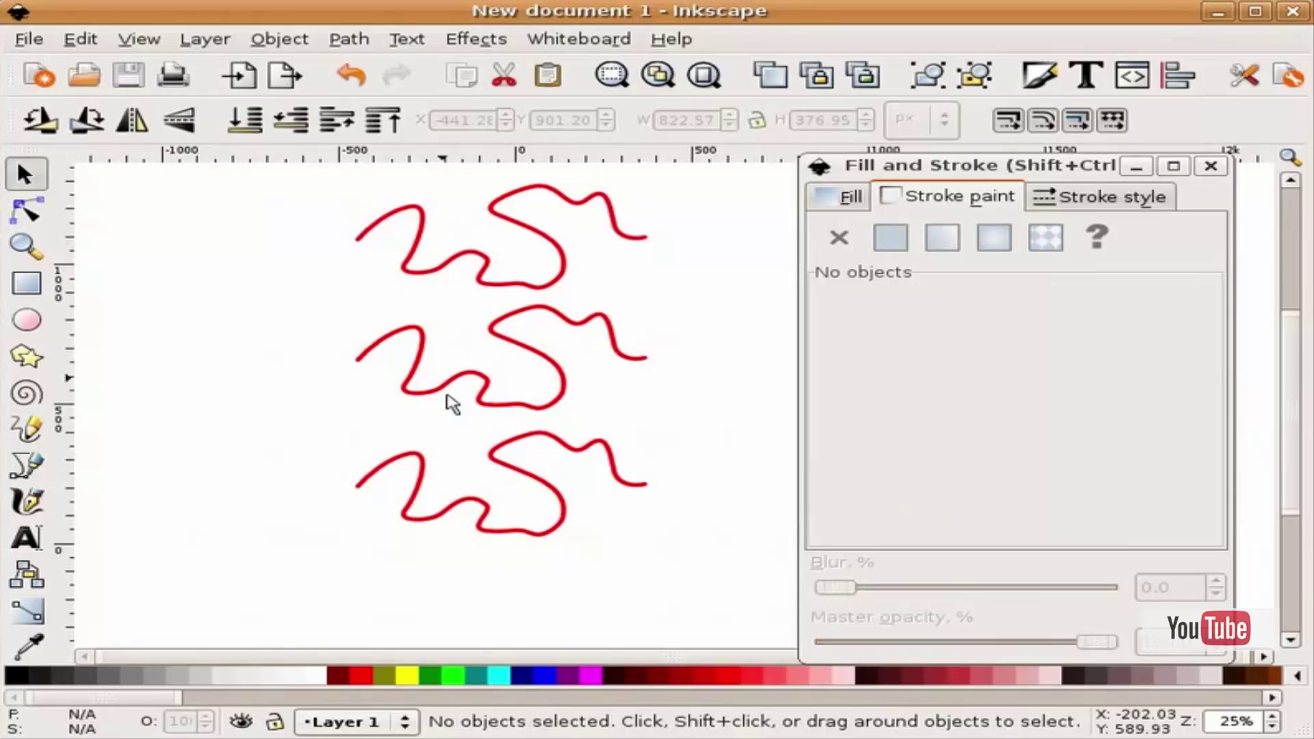
pyautogui.click(487, 284)
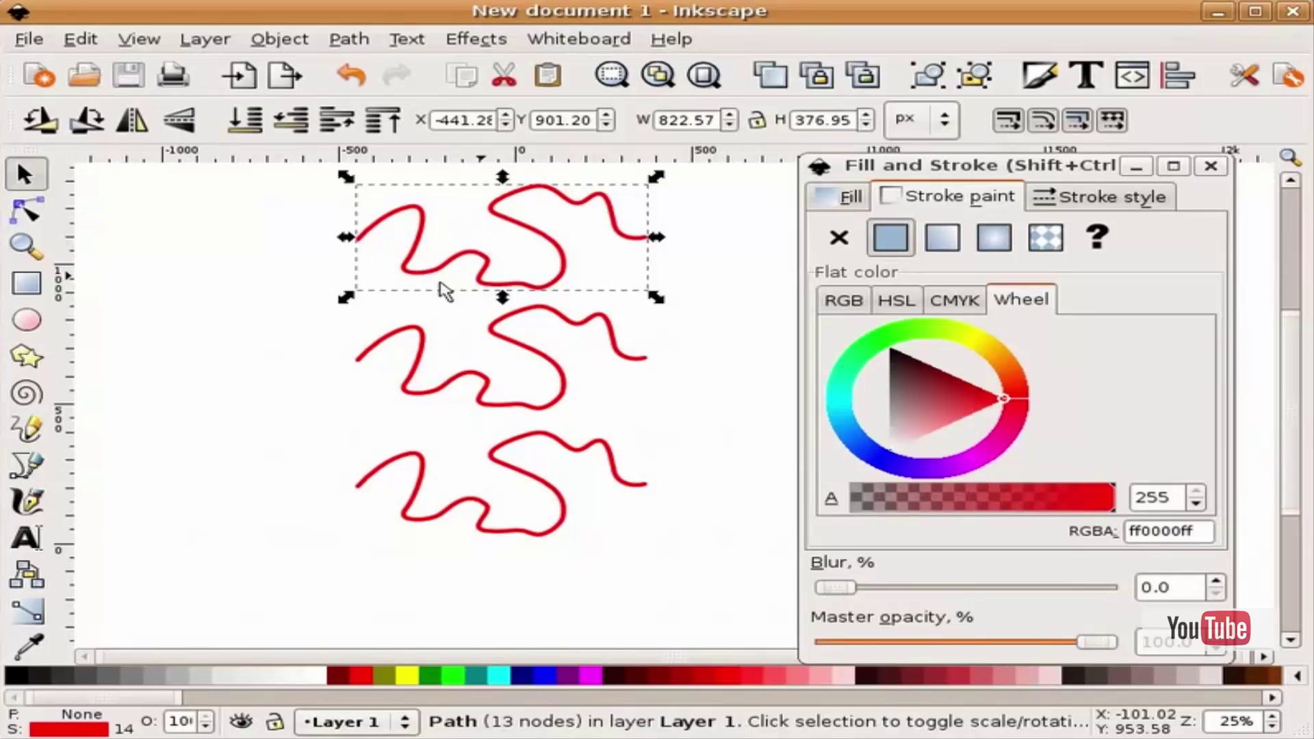
pyautogui.click(512, 462)
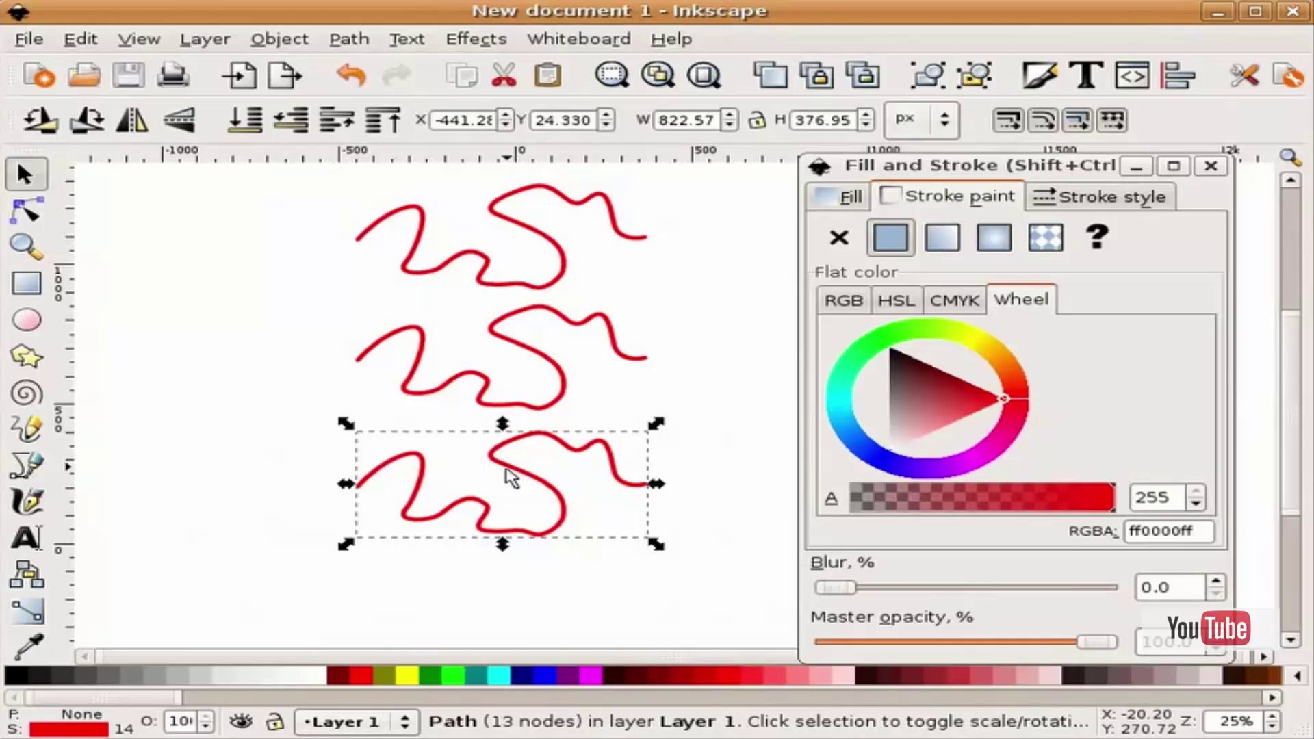
pyautogui.click(510, 475)
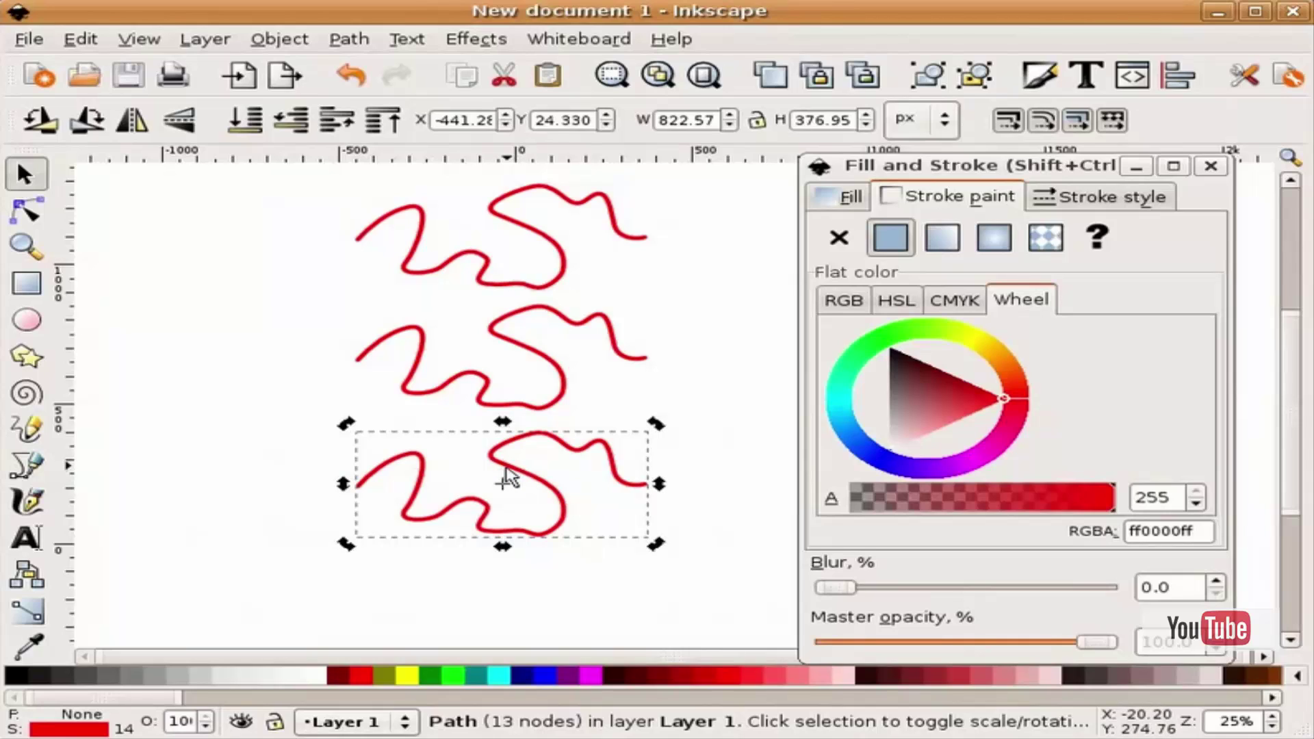
pyautogui.click(1097, 197)
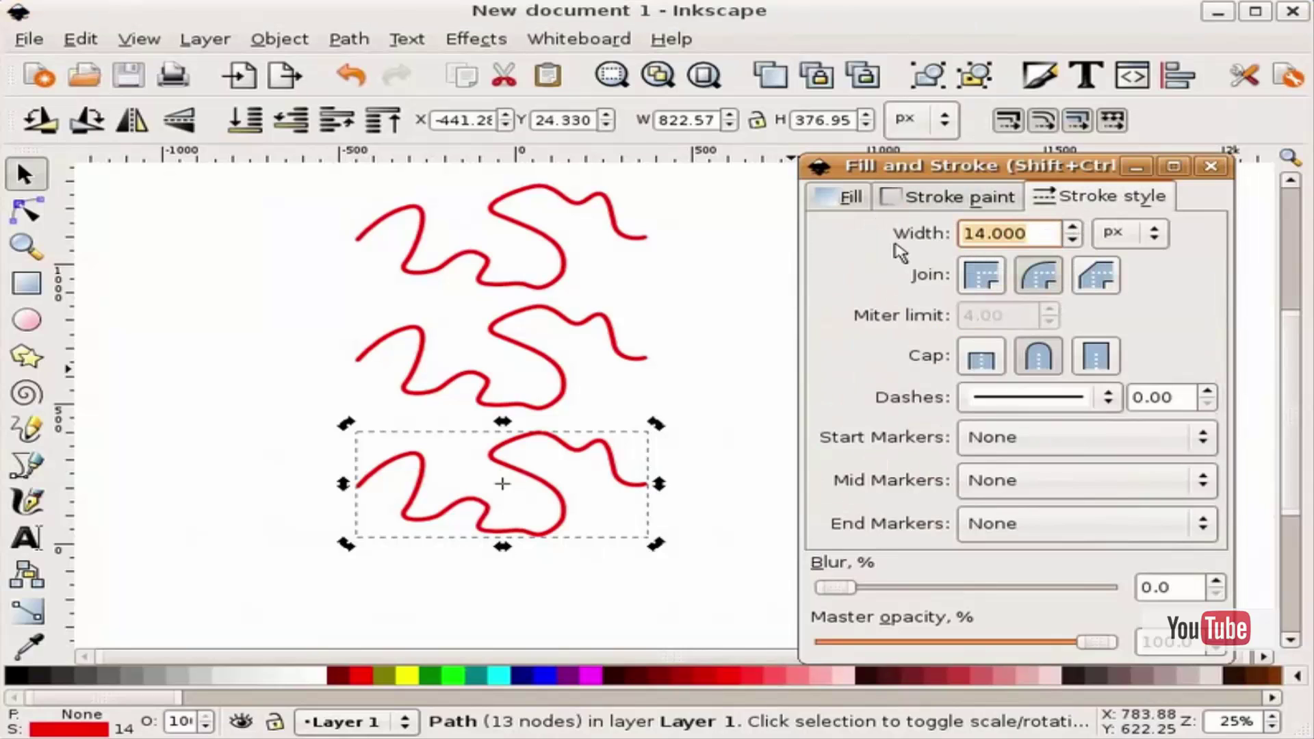
pyautogui.write('2')
pyautogui.press('Return')
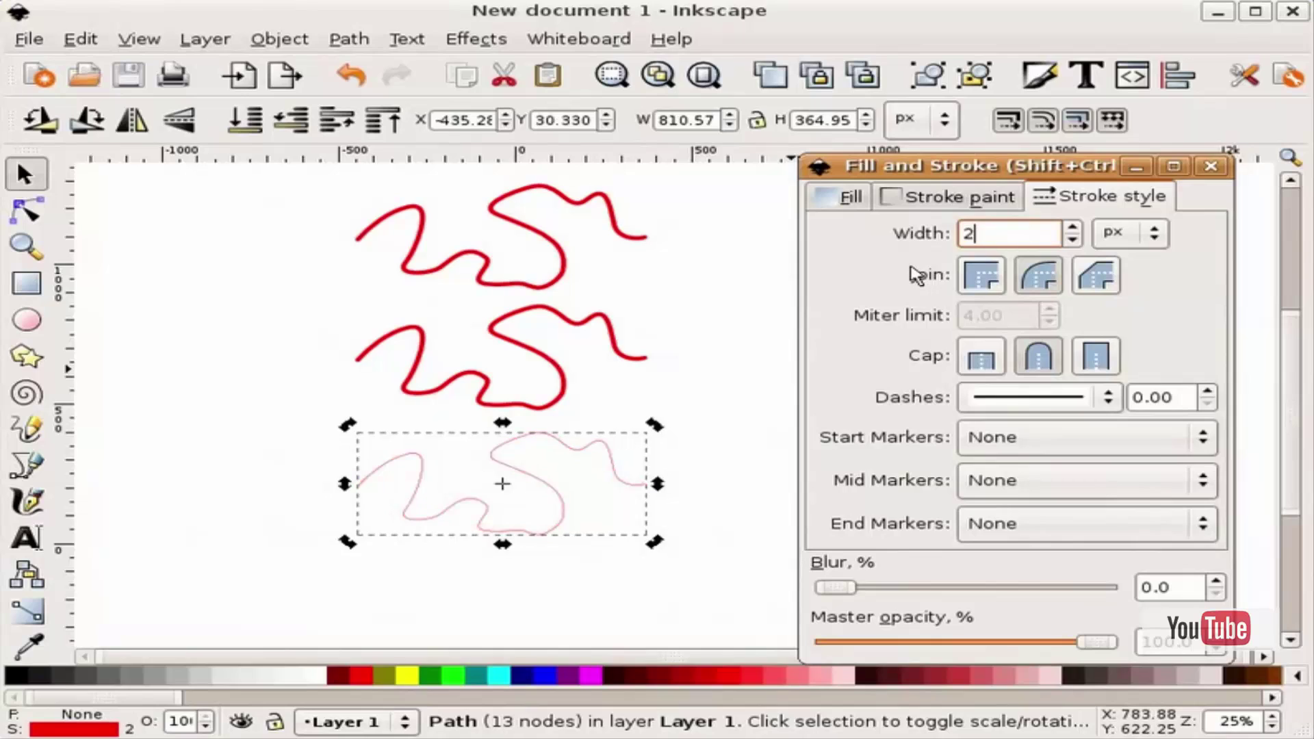
pyautogui.moveTo(1035, 241); pyautogui.dragTo(899, 239)
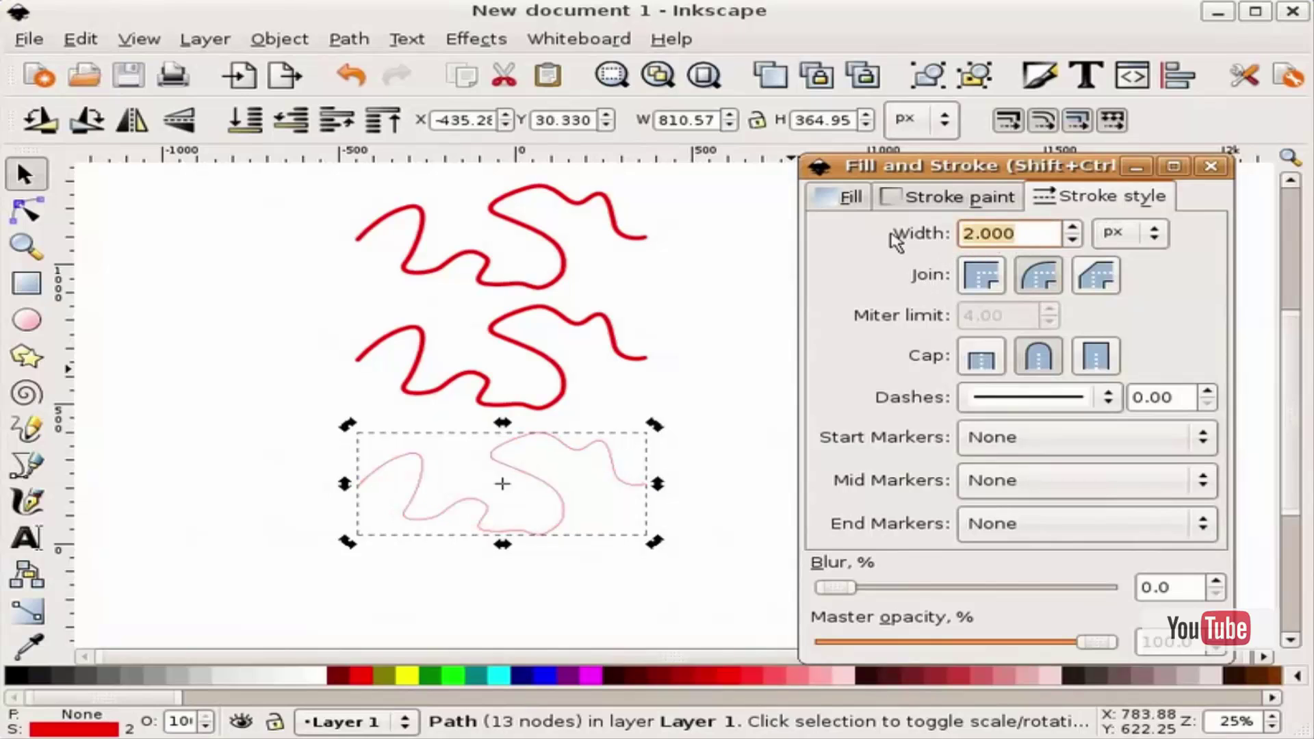
pyautogui.write('4')
pyautogui.press('Return')
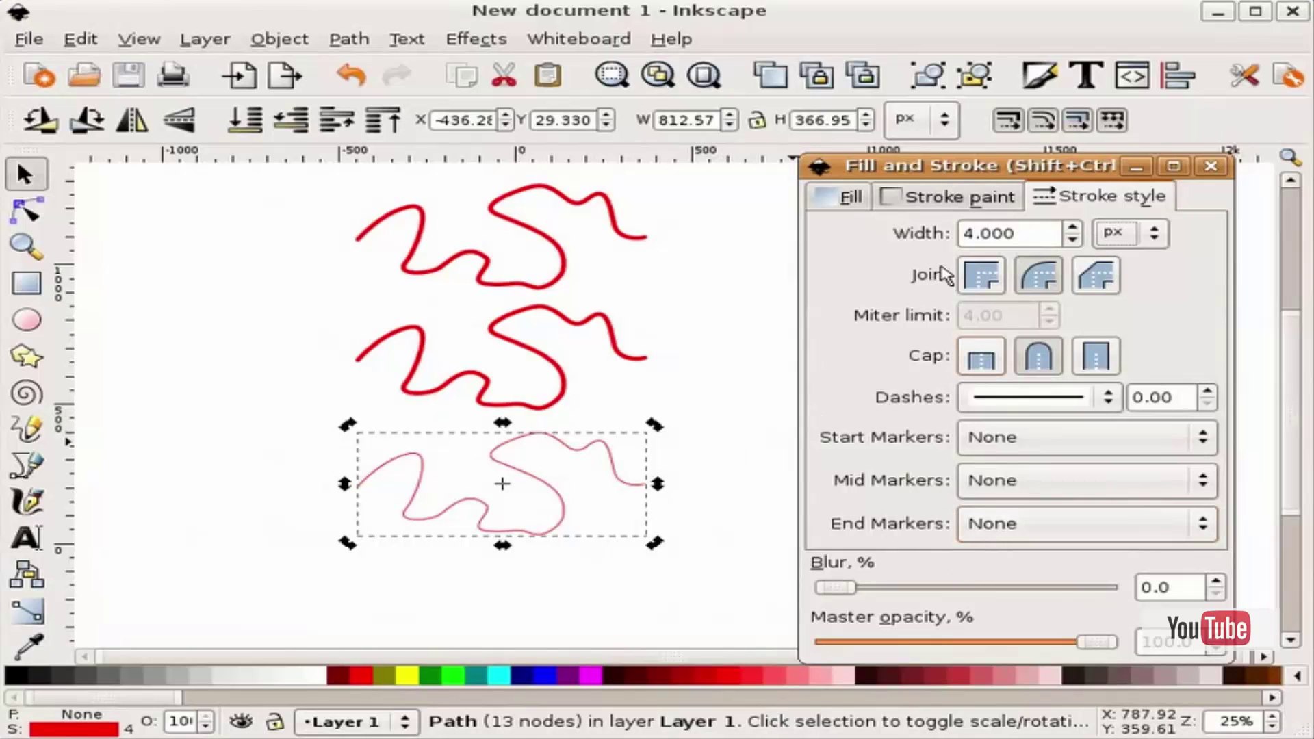
# Step: Change the bottom curve's stroke to white and deselect it
pyautogui.click(964, 201)
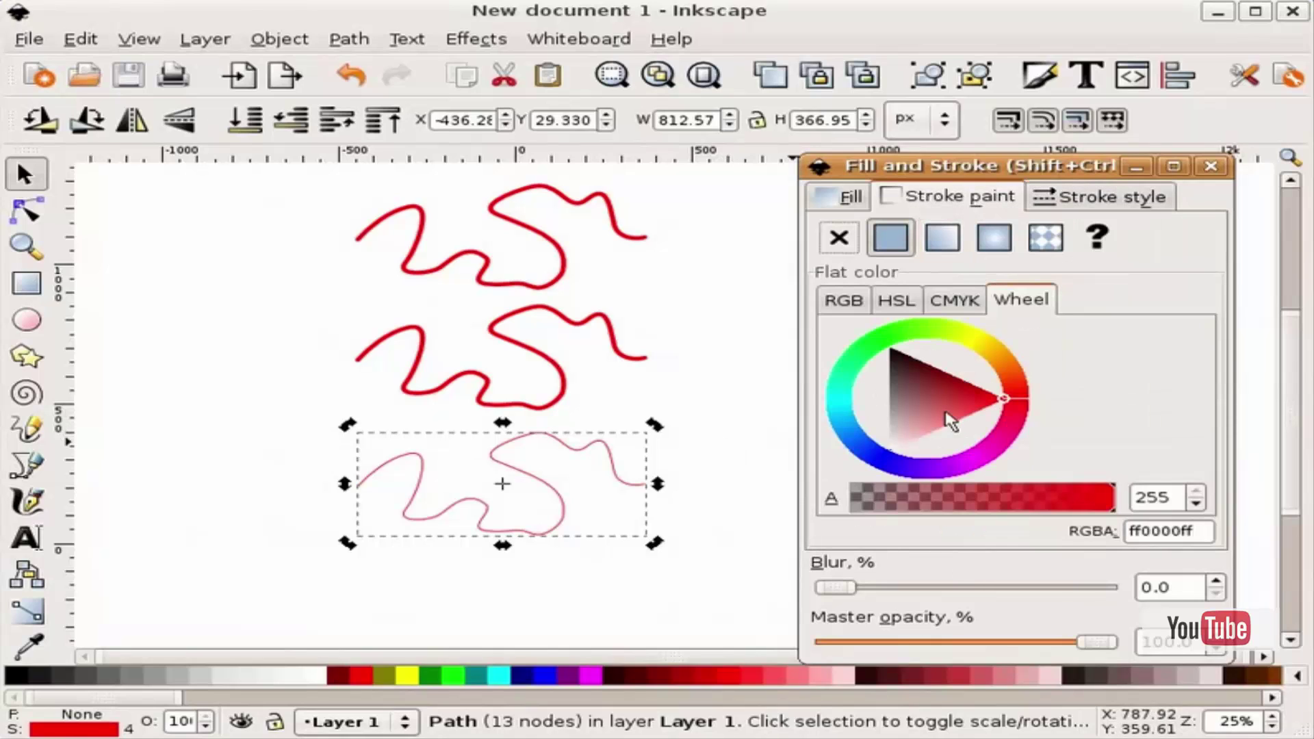
pyautogui.moveTo(957, 423)
pyautogui.mouseDown()
pyautogui.moveTo(890, 445)
pyautogui.moveTo(566, 461)
pyautogui.mouseUp()
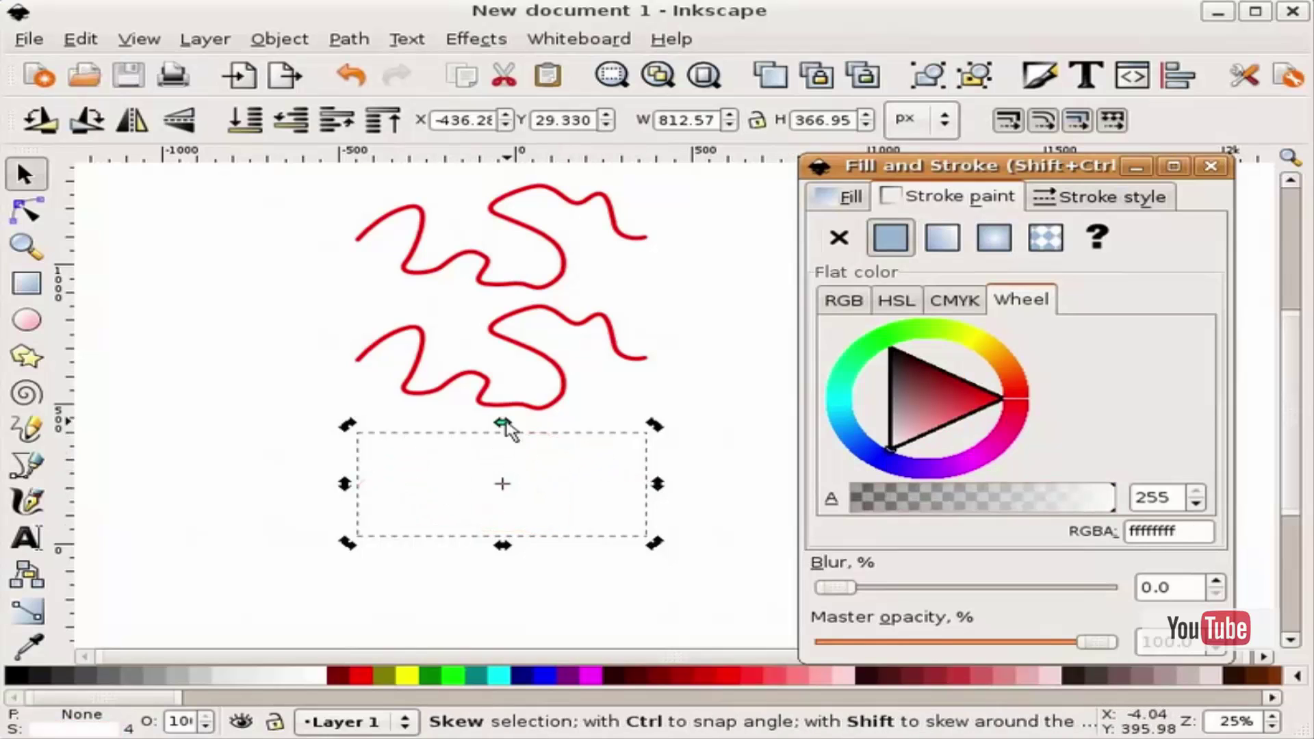
pyautogui.click(282, 405)
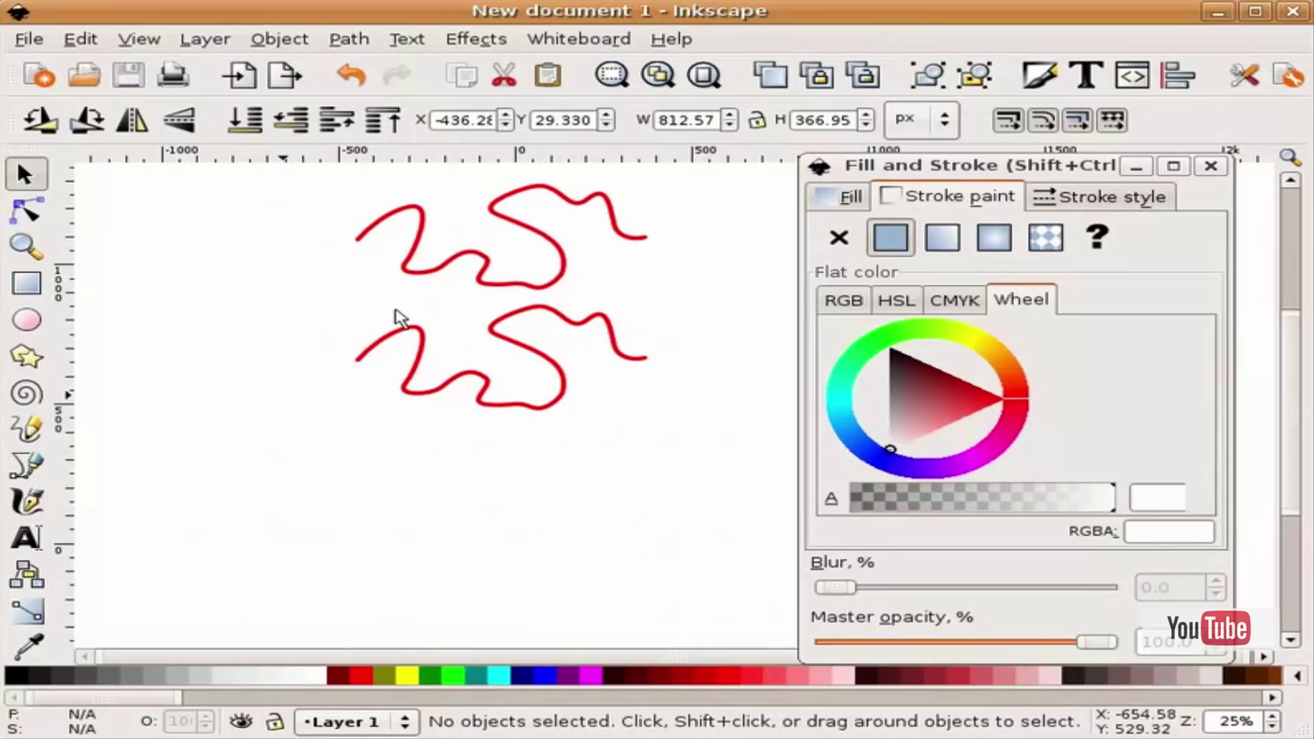
# Step: Raise the top red curve's blur to 4
pyautogui.click(484, 267)
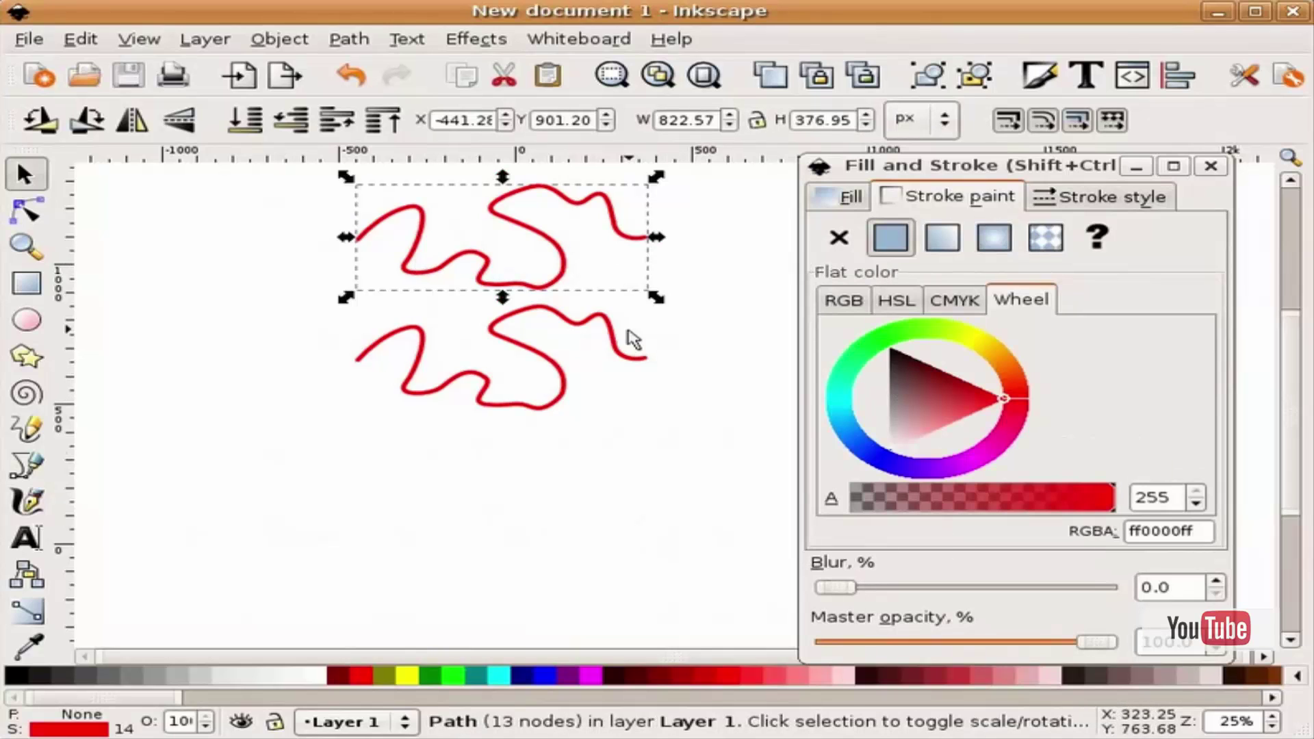
pyautogui.click(1218, 584)
pyautogui.click(1216, 583)
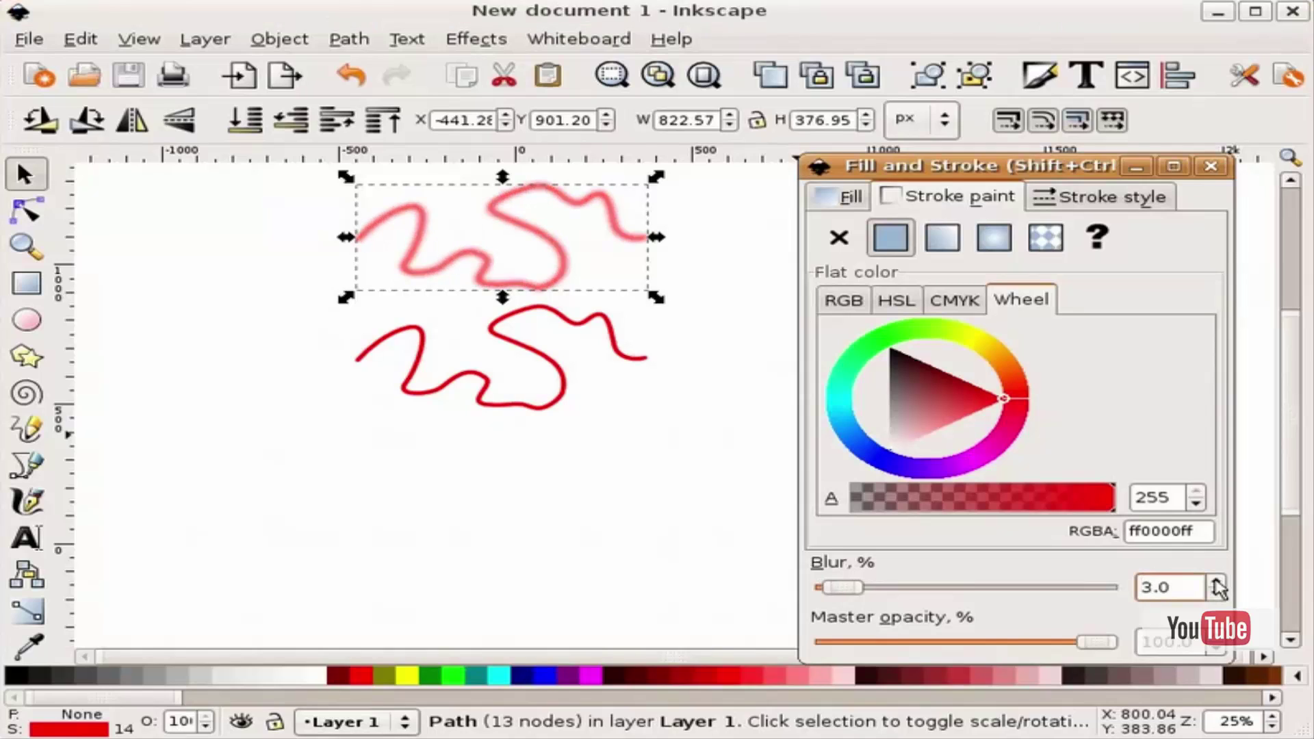
pyautogui.click(1218, 583)
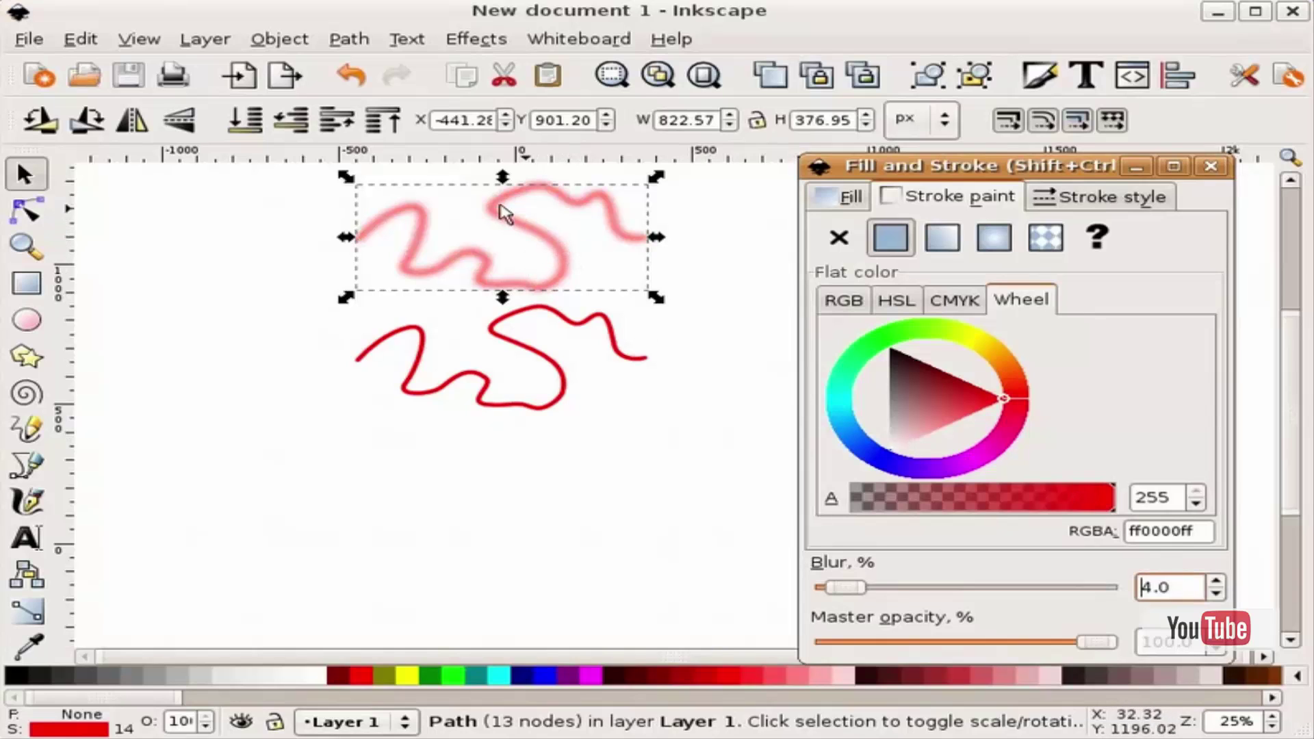
pyautogui.click(259, 288)
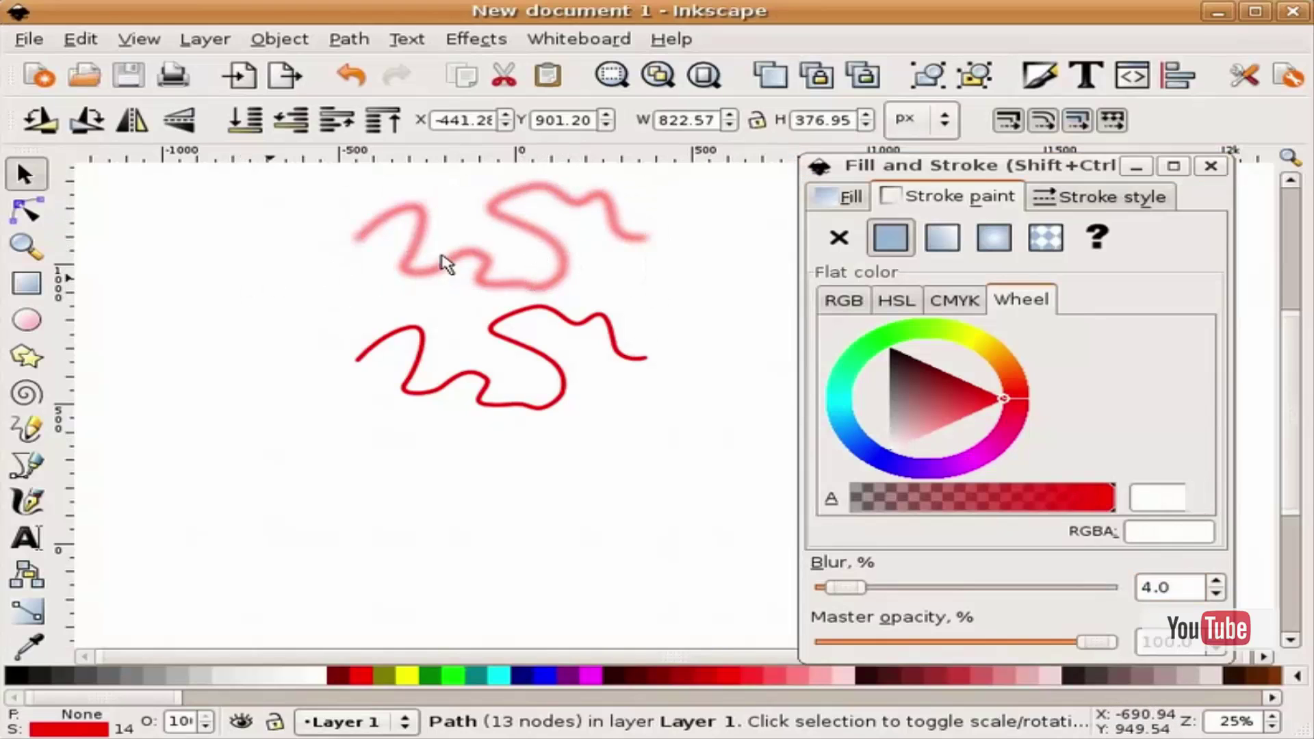
# Step: Duplicate the blurred top curve to strengthen its glow
pyautogui.click(420, 298)
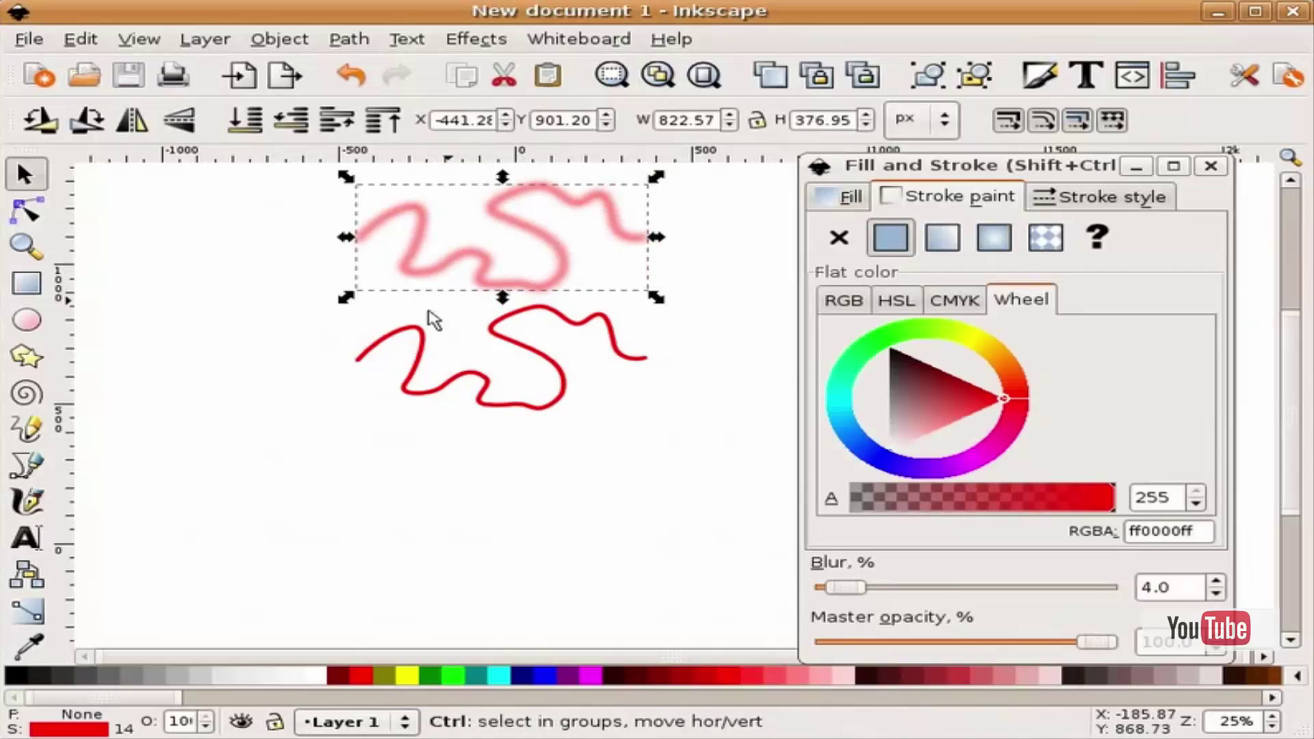
pyautogui.hotkey('ctrl', 'd')
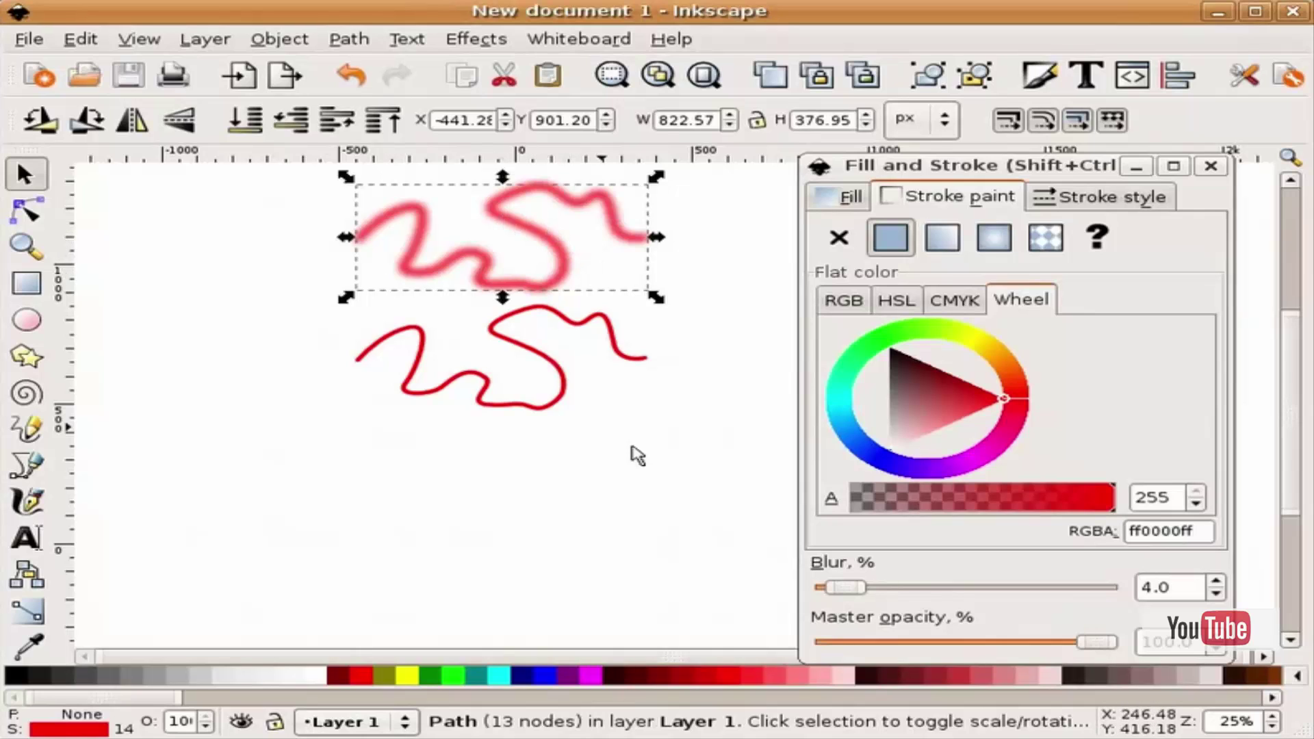
pyautogui.scroll(-1, 674, 483)
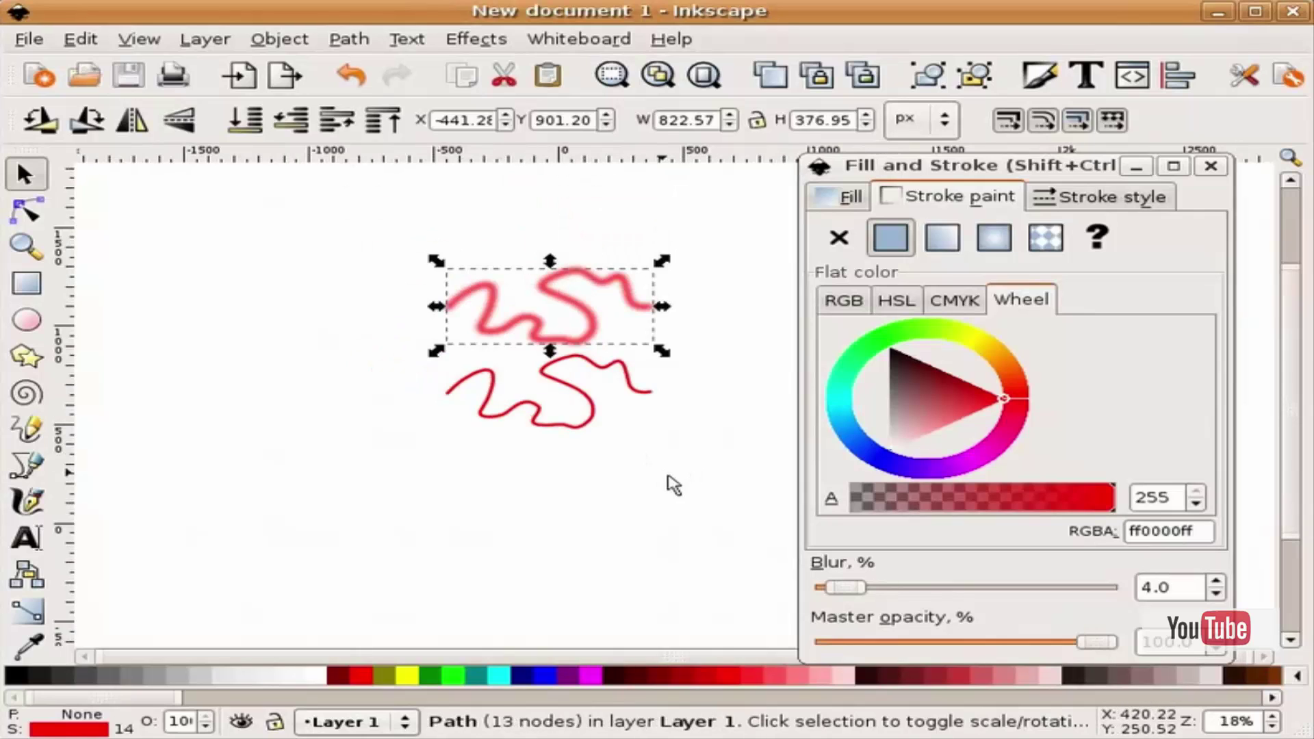
pyautogui.click(575, 309)
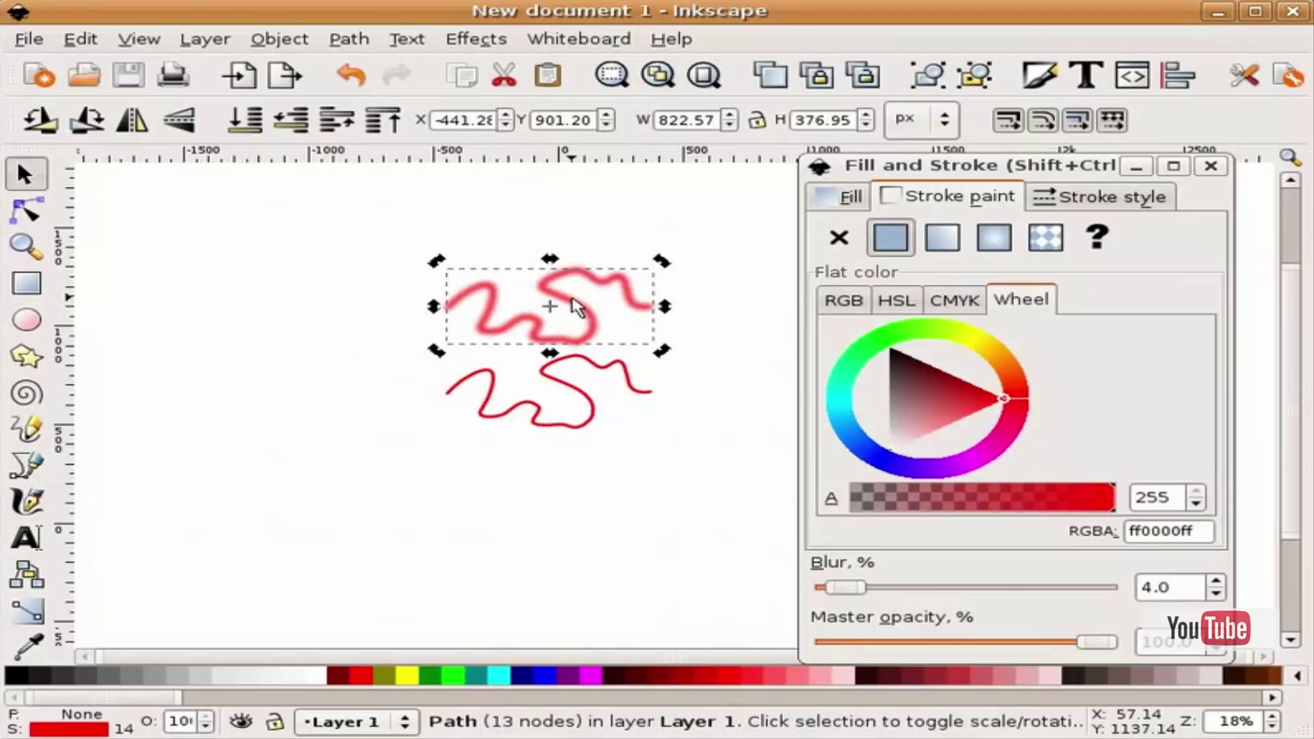
pyautogui.click(568, 484)
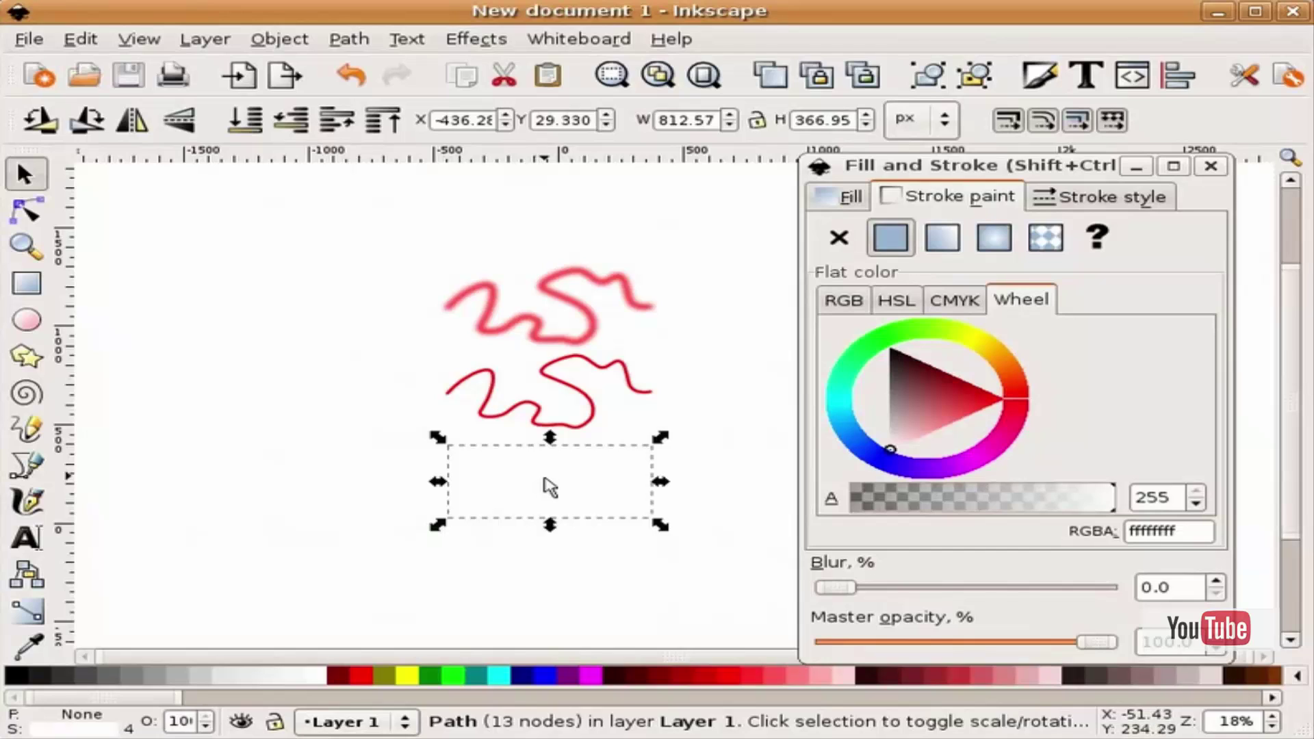
pyautogui.click(727, 565)
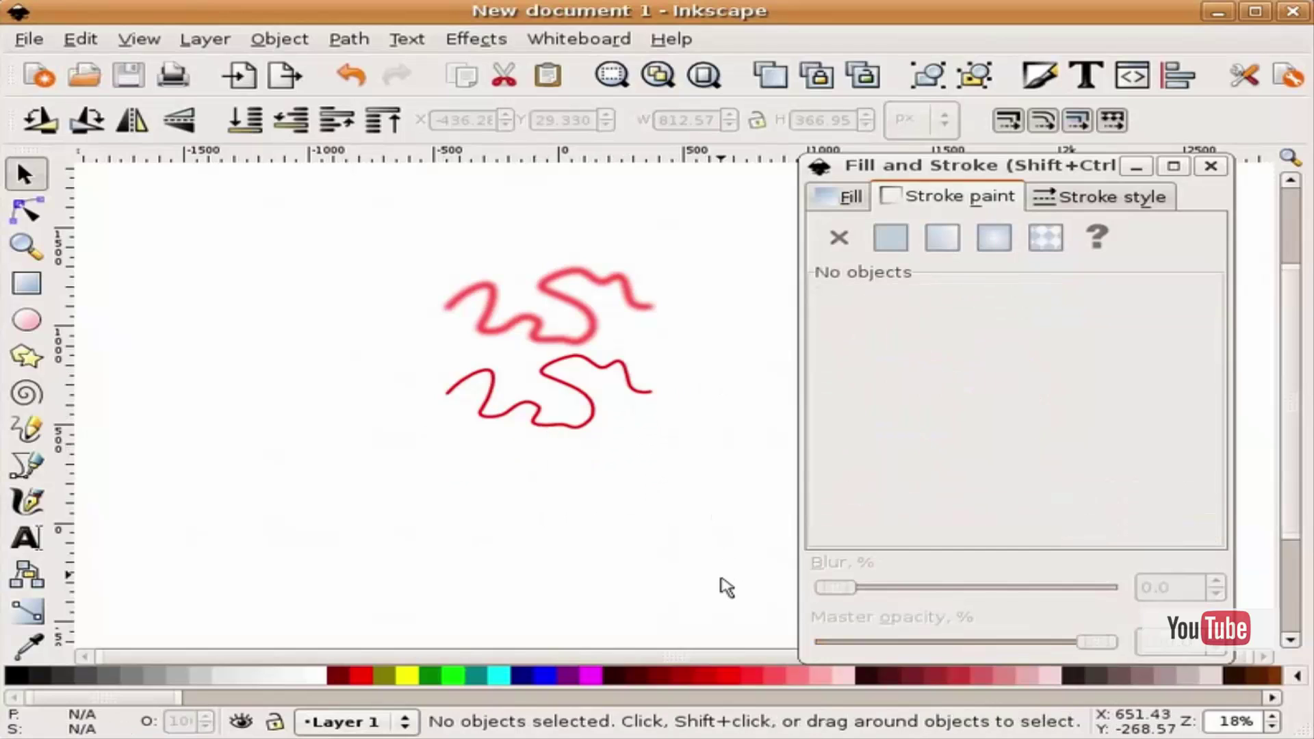
pyautogui.moveTo(701, 353); pyautogui.dragTo(371, 241)
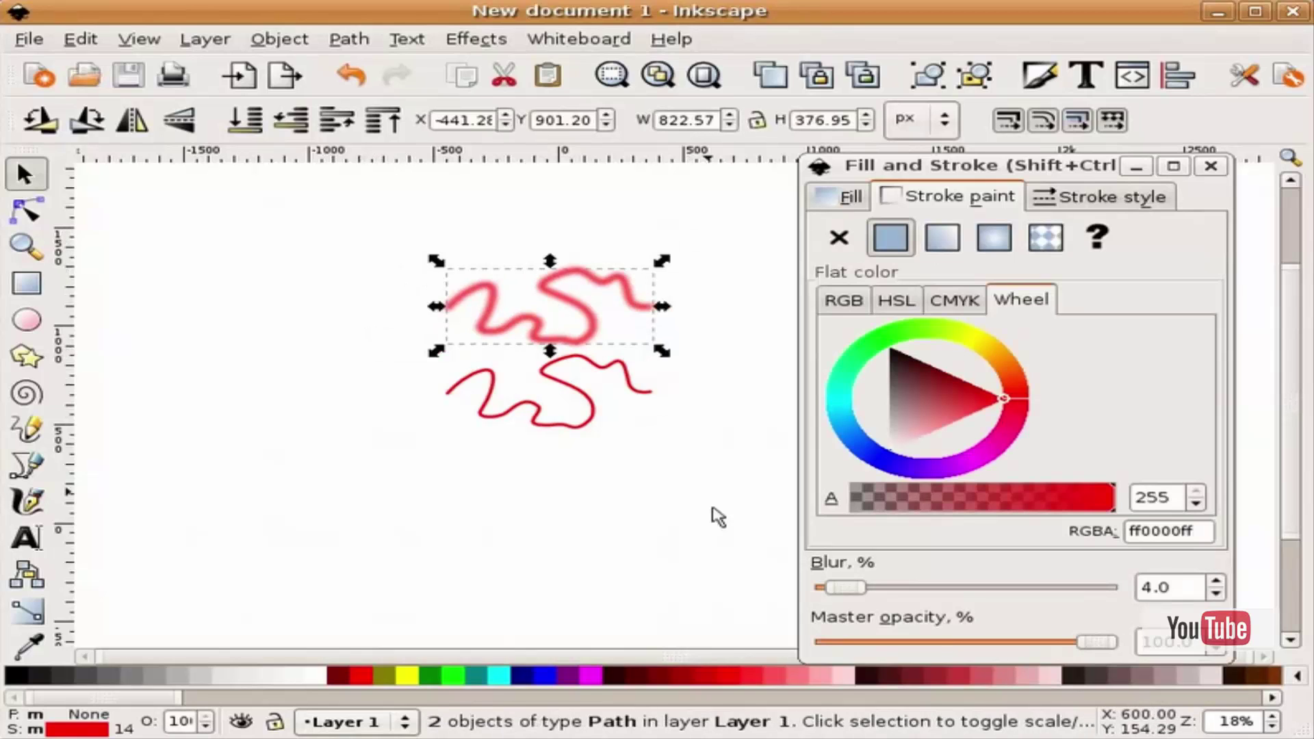
# Step: Select all four curves and centre them on both the vertical and horizontal axes
pyautogui.click(707, 565)
pyautogui.moveTo(706, 559)
pyautogui.mouseDown()
pyautogui.moveTo(356, 270)
pyautogui.moveTo(341, 218)
pyautogui.mouseUp()
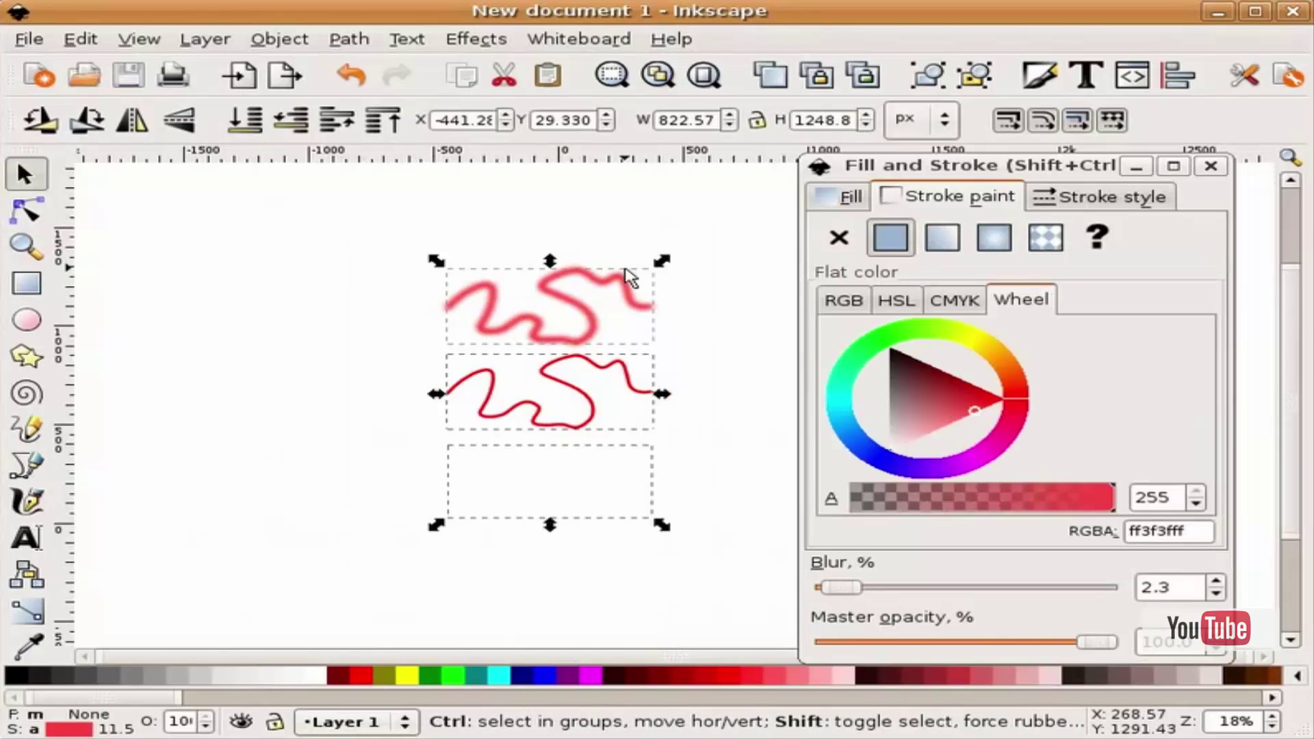
pyautogui.hotkey('ctrl', 'shift', 'a')
pyautogui.moveTo(643, 173); pyautogui.dragTo(1100, 162)
pyautogui.click(902, 251)
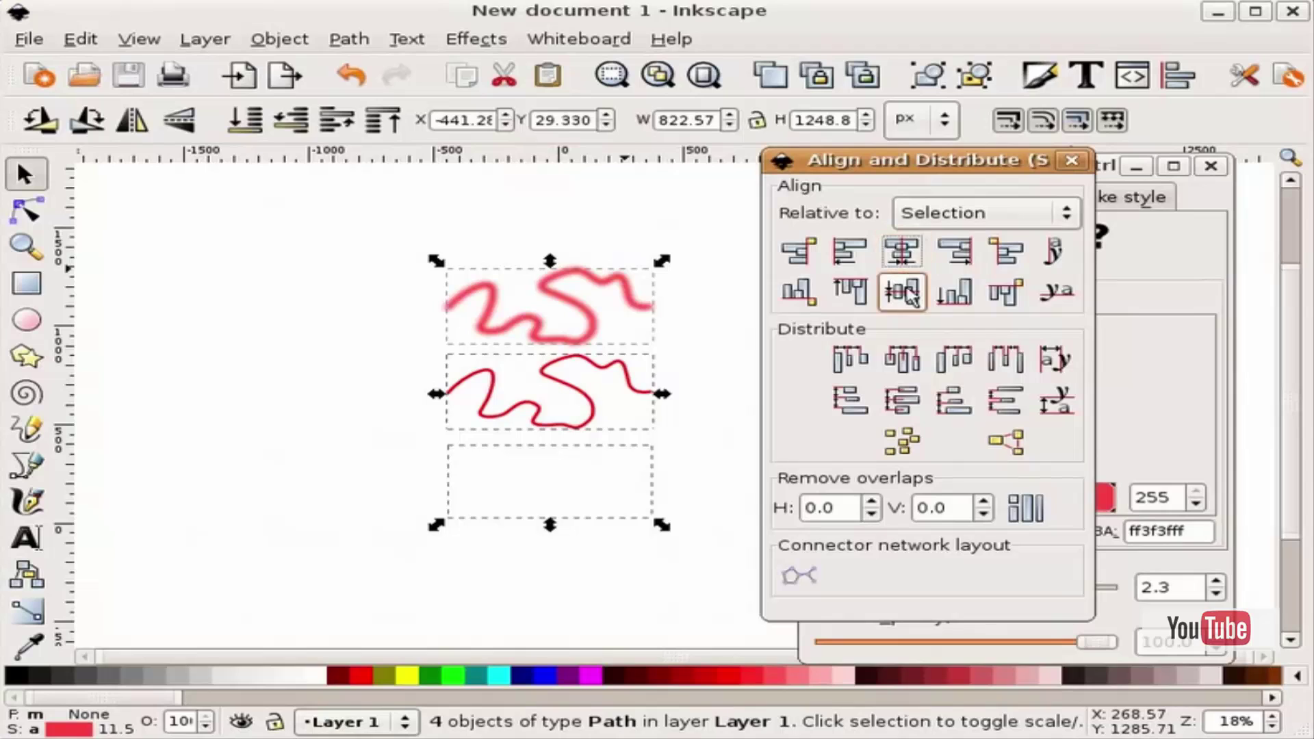
pyautogui.click(902, 292)
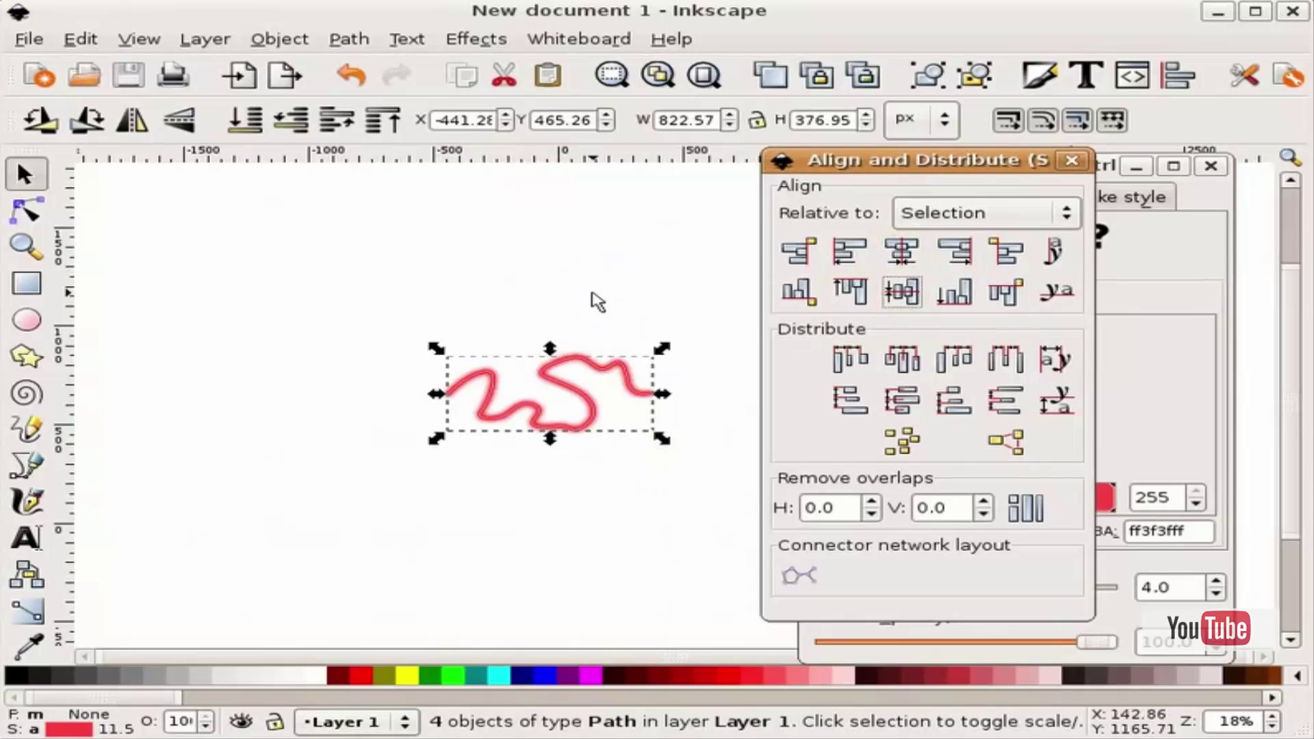
pyautogui.click(1072, 161)
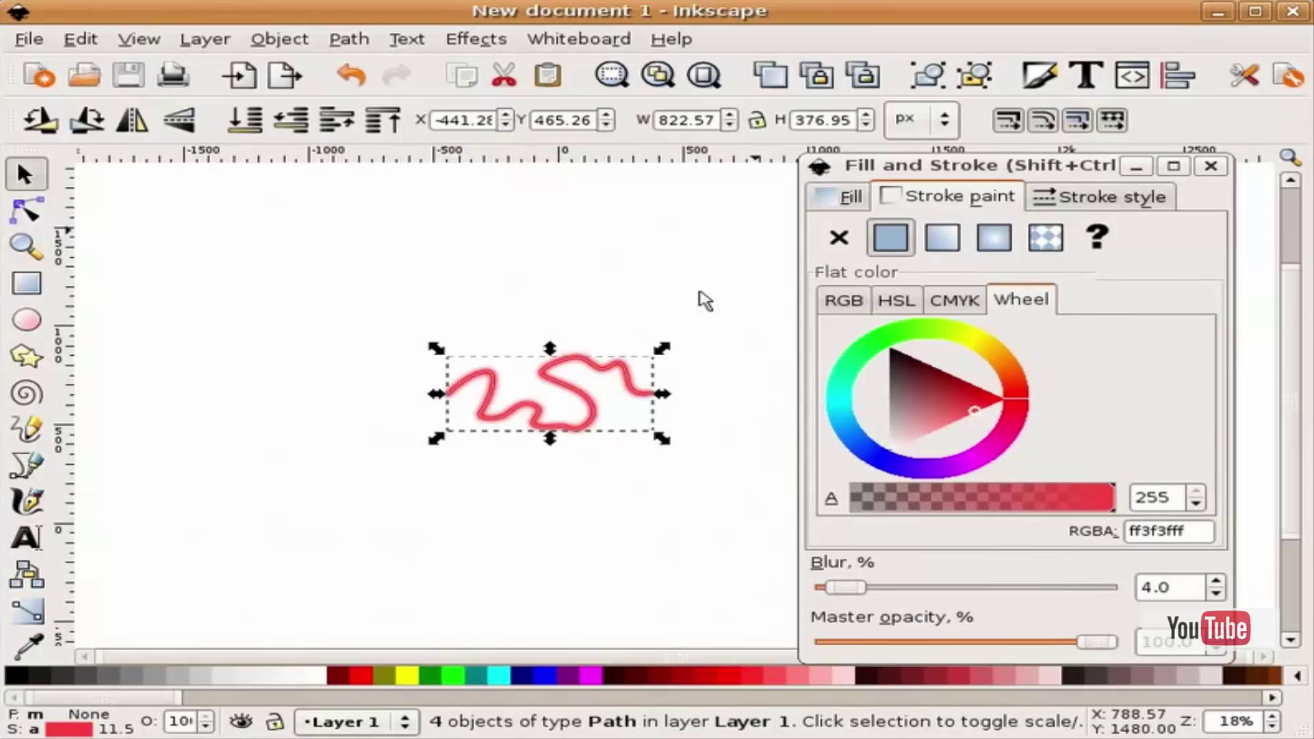
# Step: Cycle through the stacked curves to select the white highlight curve
pyautogui.scroll(2, 593, 409)
pyautogui.scroll(2, 593, 409)
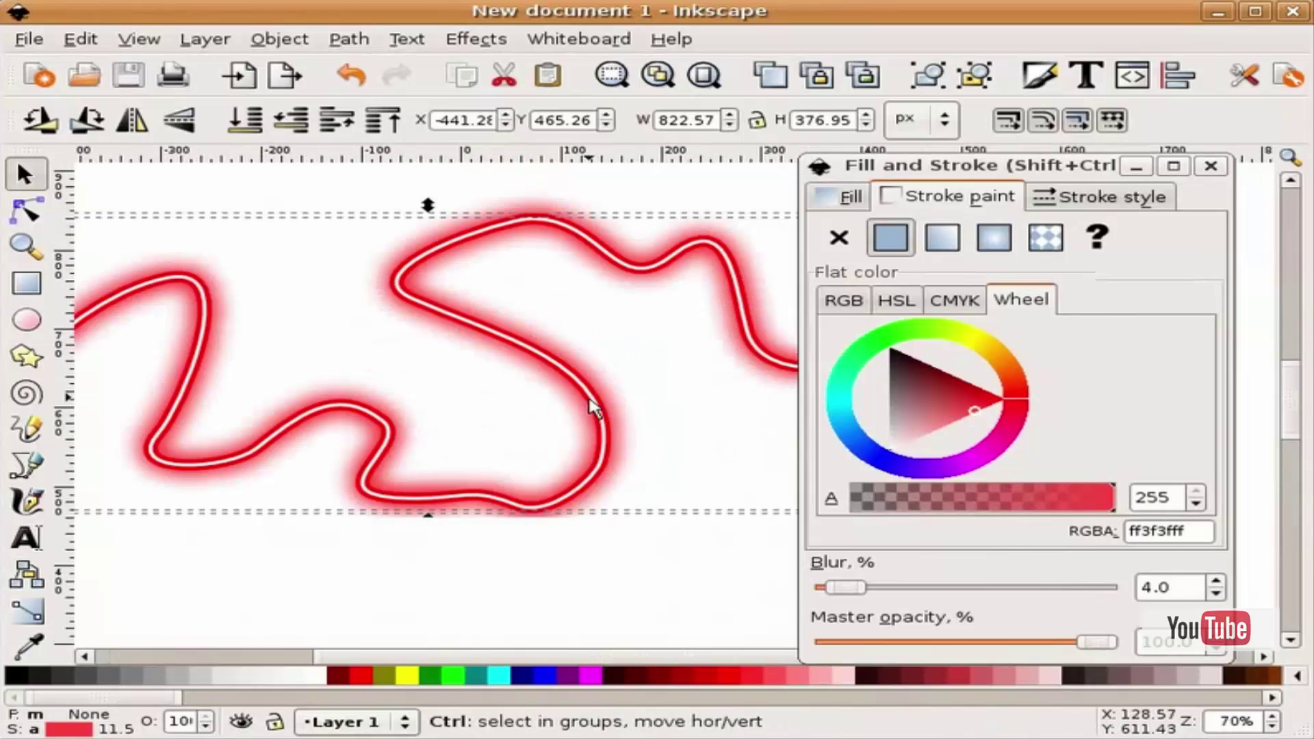
pyautogui.scroll(2, 531, 349)
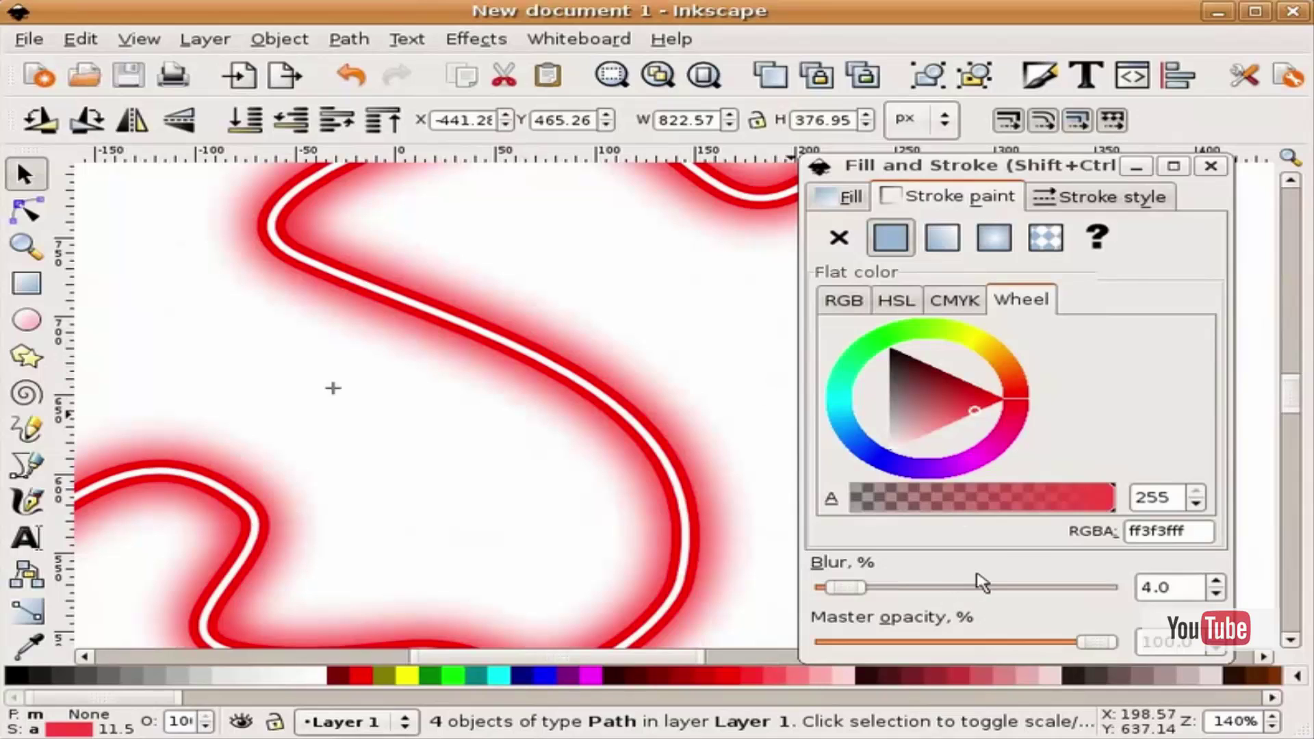
pyautogui.press('Tab')
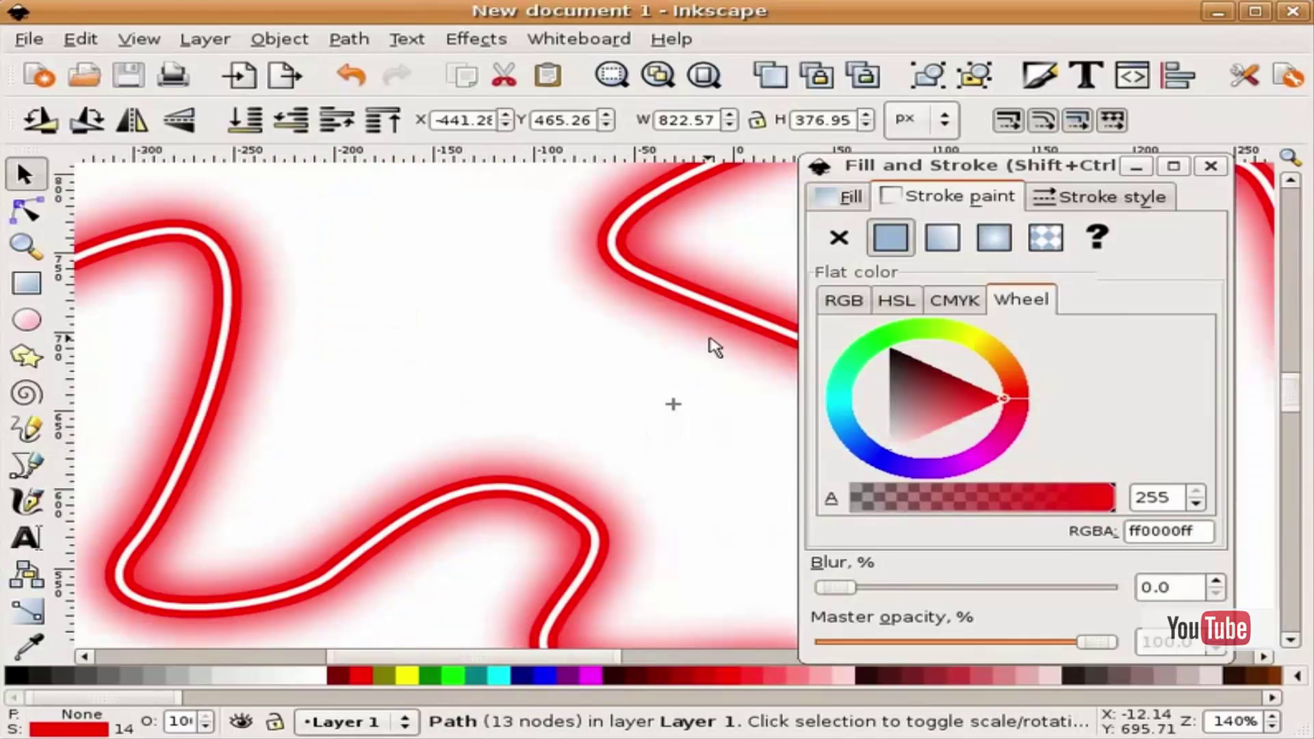
pyautogui.scroll(-3, 602, 417)
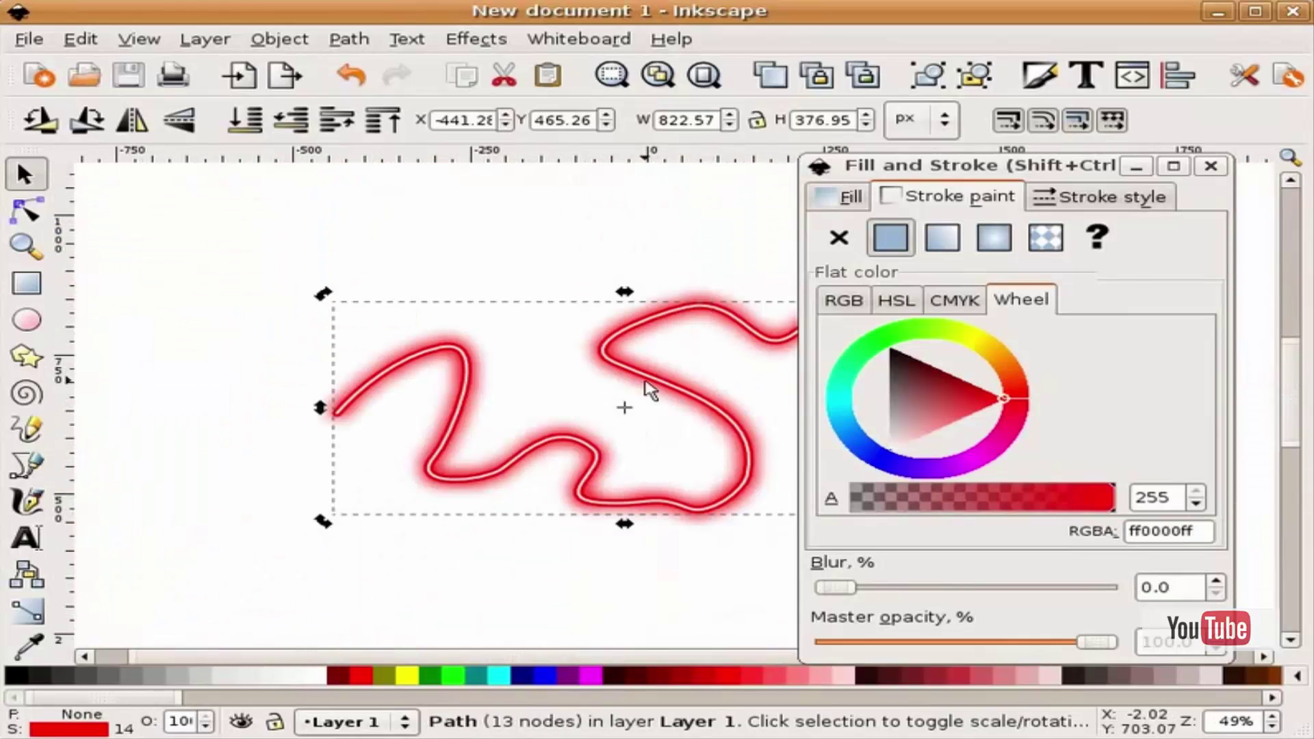
pyautogui.press('Tab')
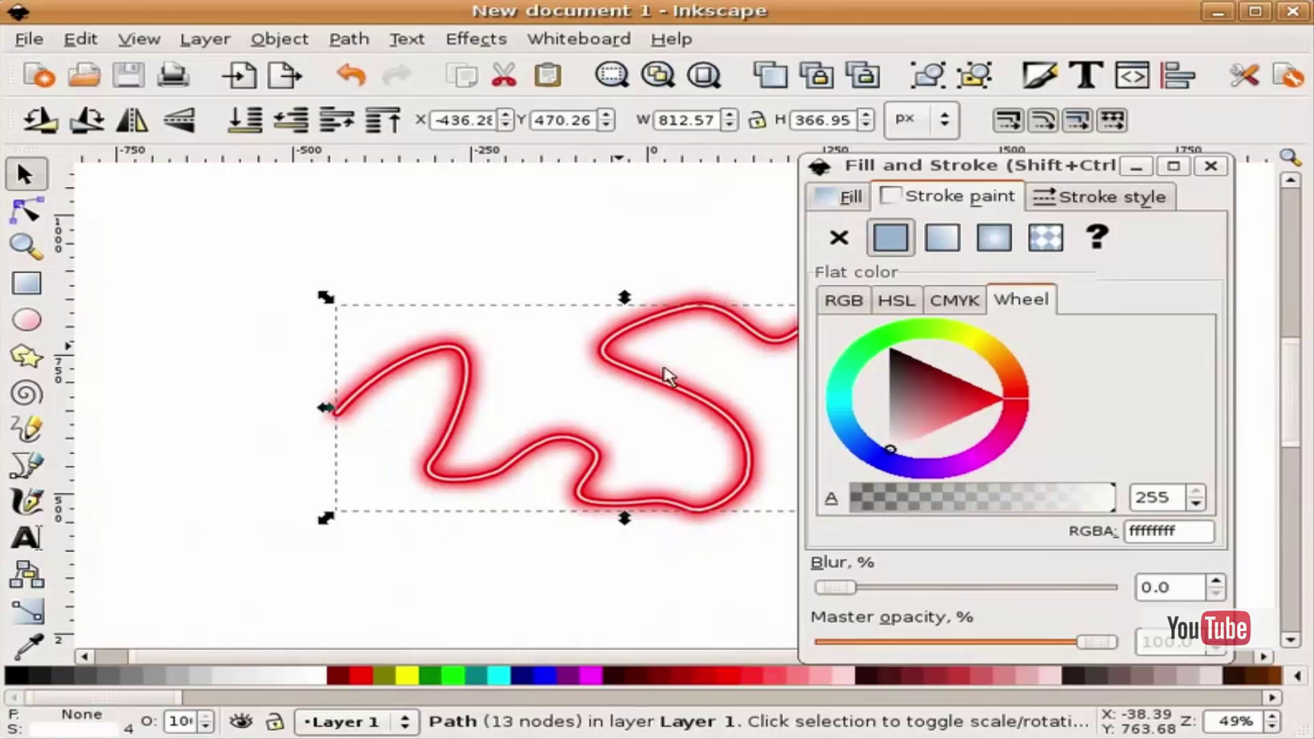
# Step: Set the white curve's blur to 1.5 and deselect it
pyautogui.click(1216, 582)
pyautogui.click(1216, 582)
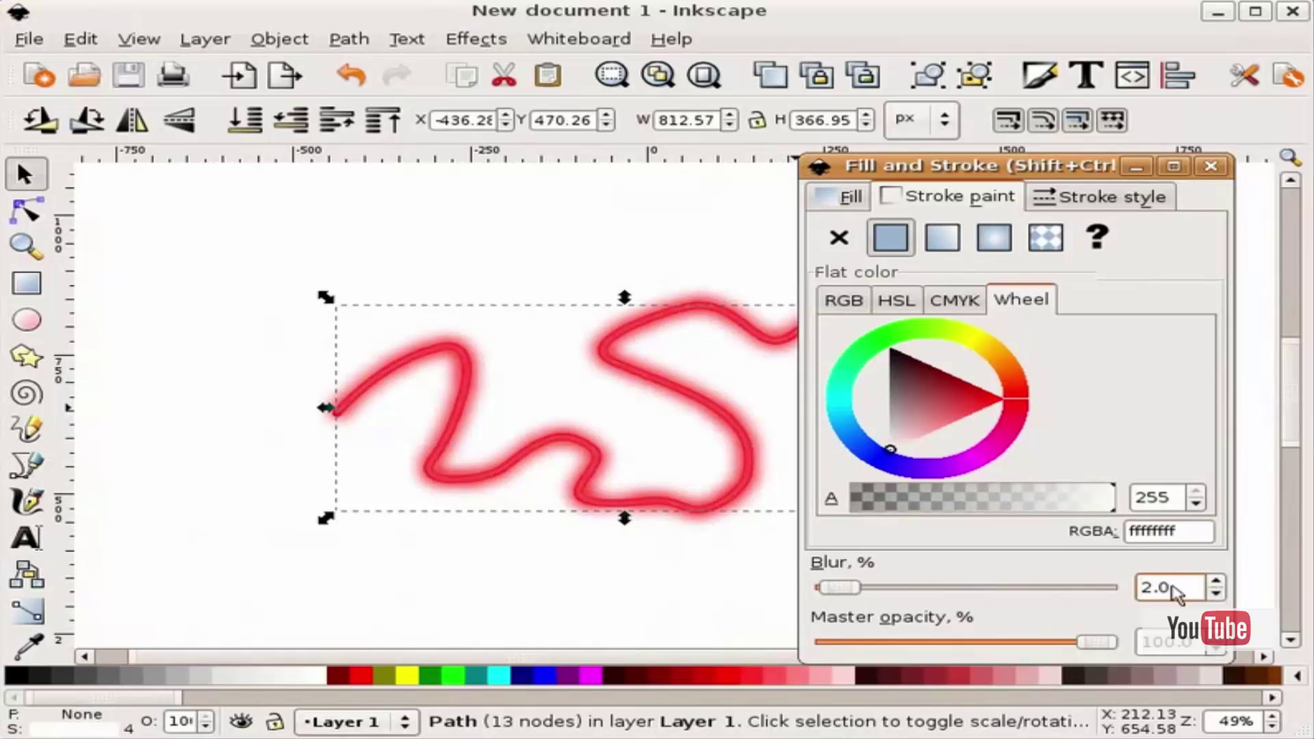
pyautogui.write('1')
pyautogui.press('Tab')
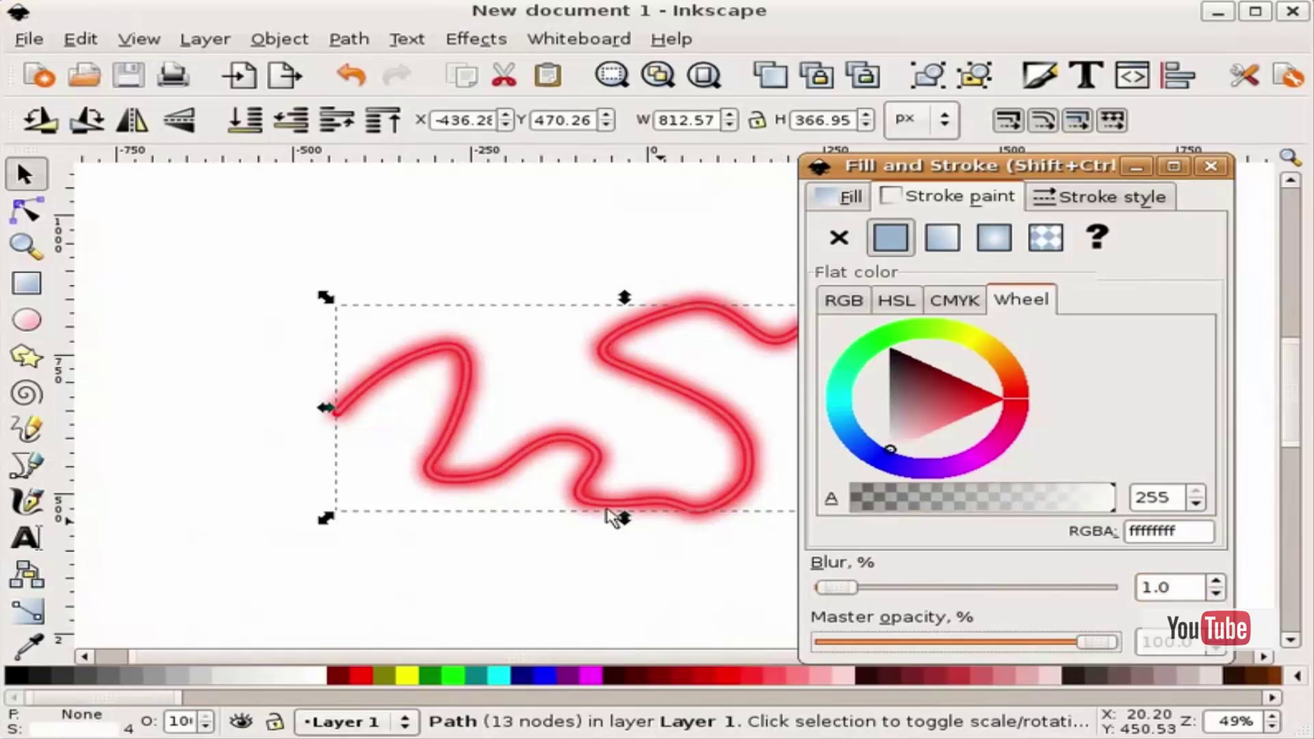
pyautogui.click(1157, 589)
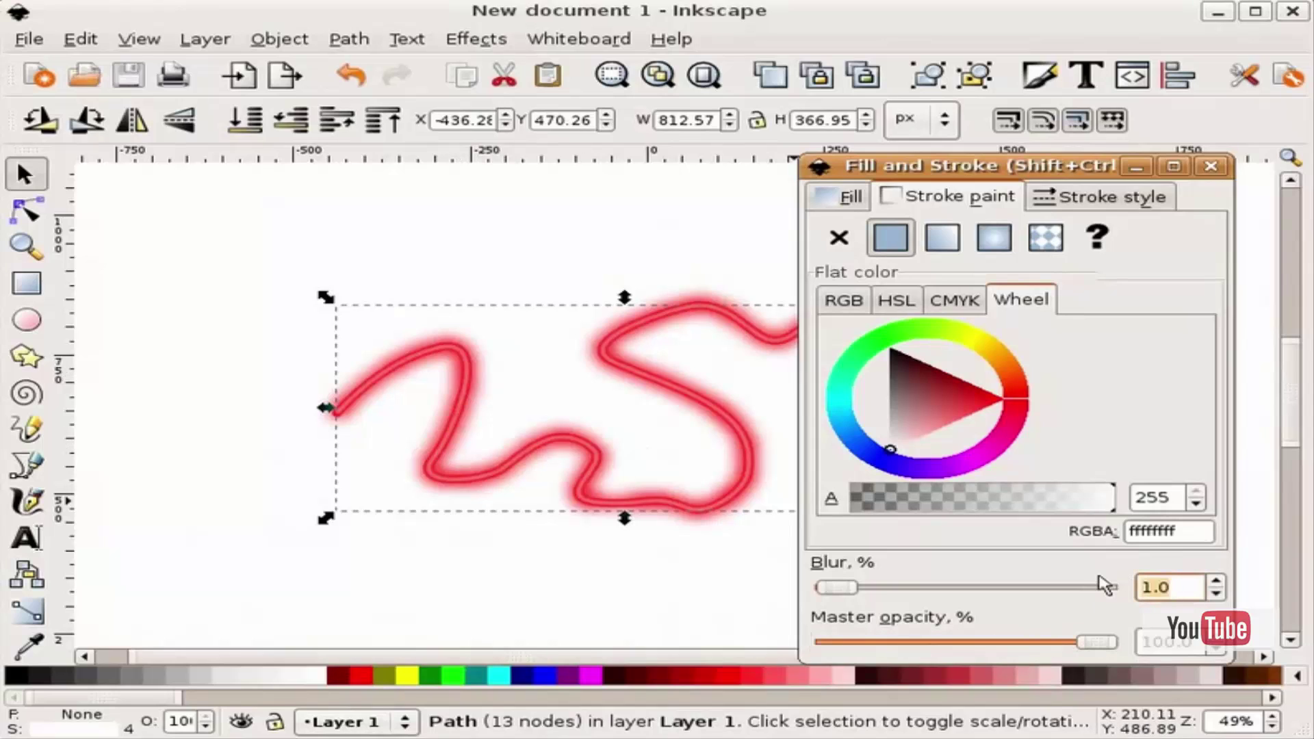
pyautogui.press('Tab')
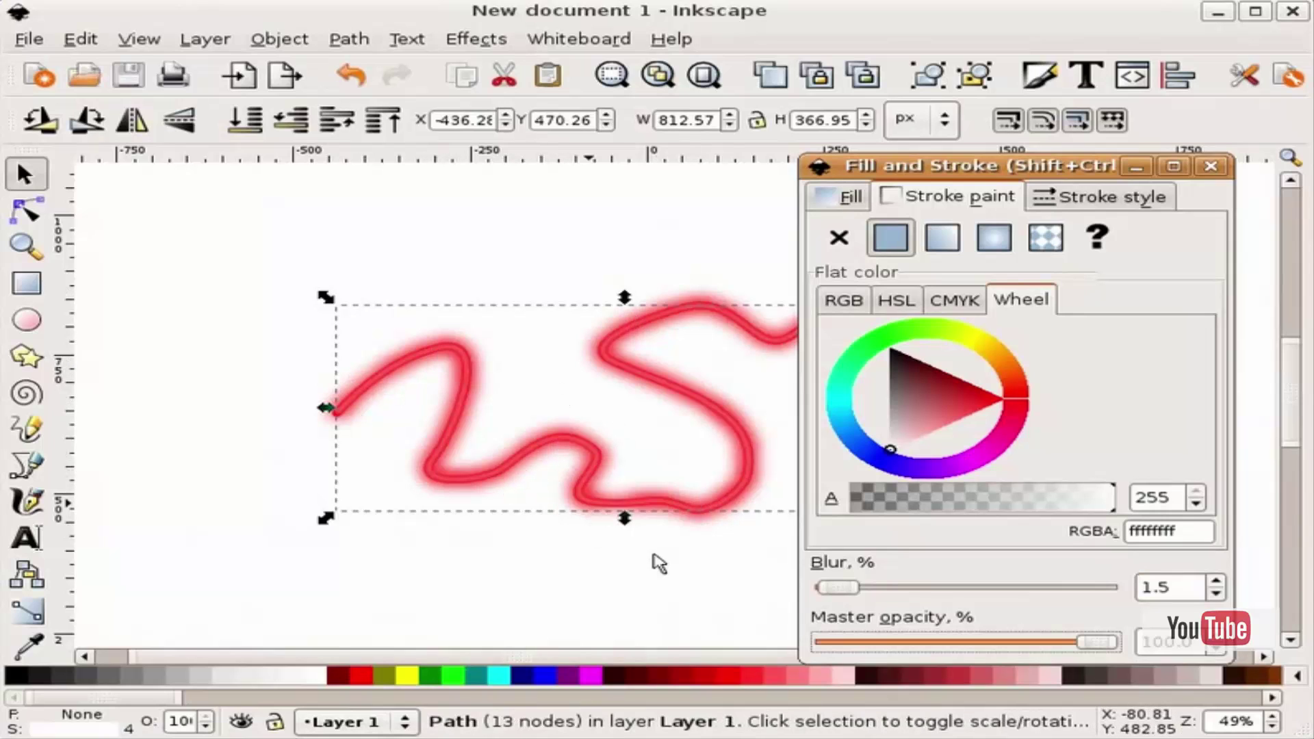
pyautogui.click(671, 583)
# Step: Draw a large black rectangle behind the neon curve
pyautogui.hotkey('shift', 'ctrl', 'f')
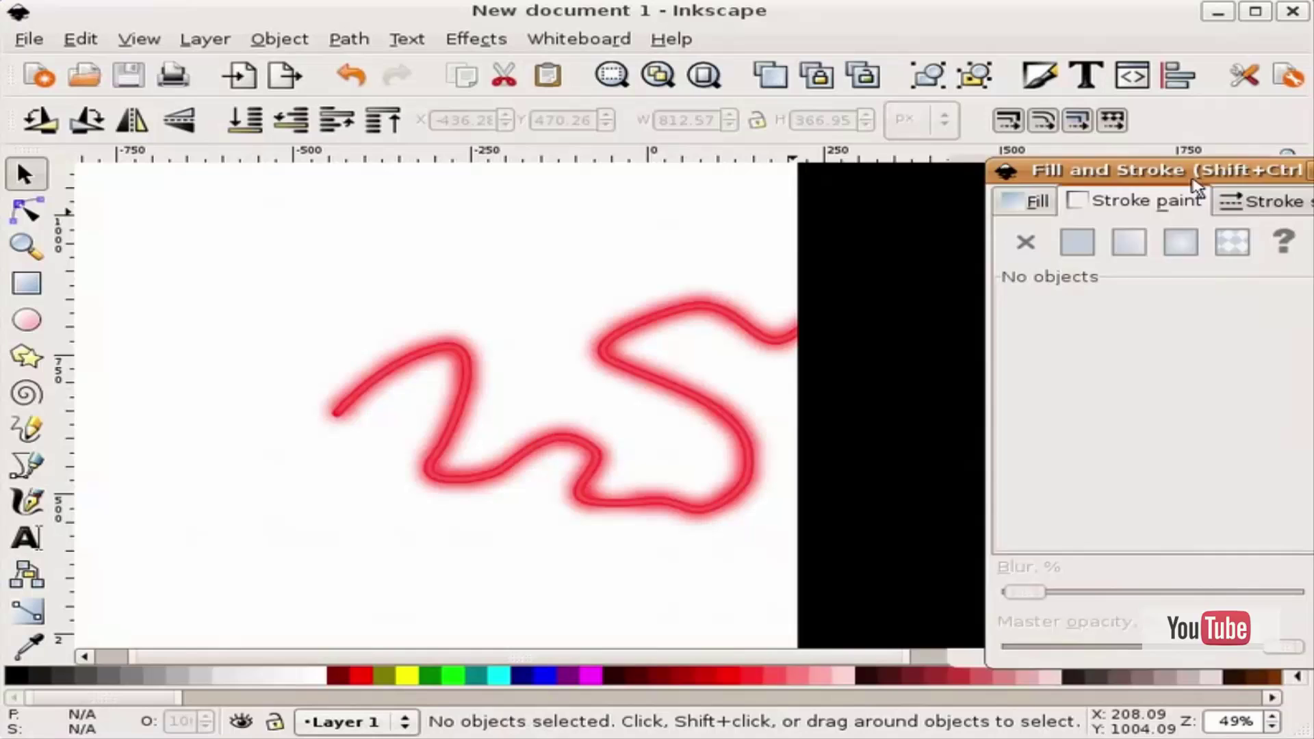
pyautogui.click(27, 284)
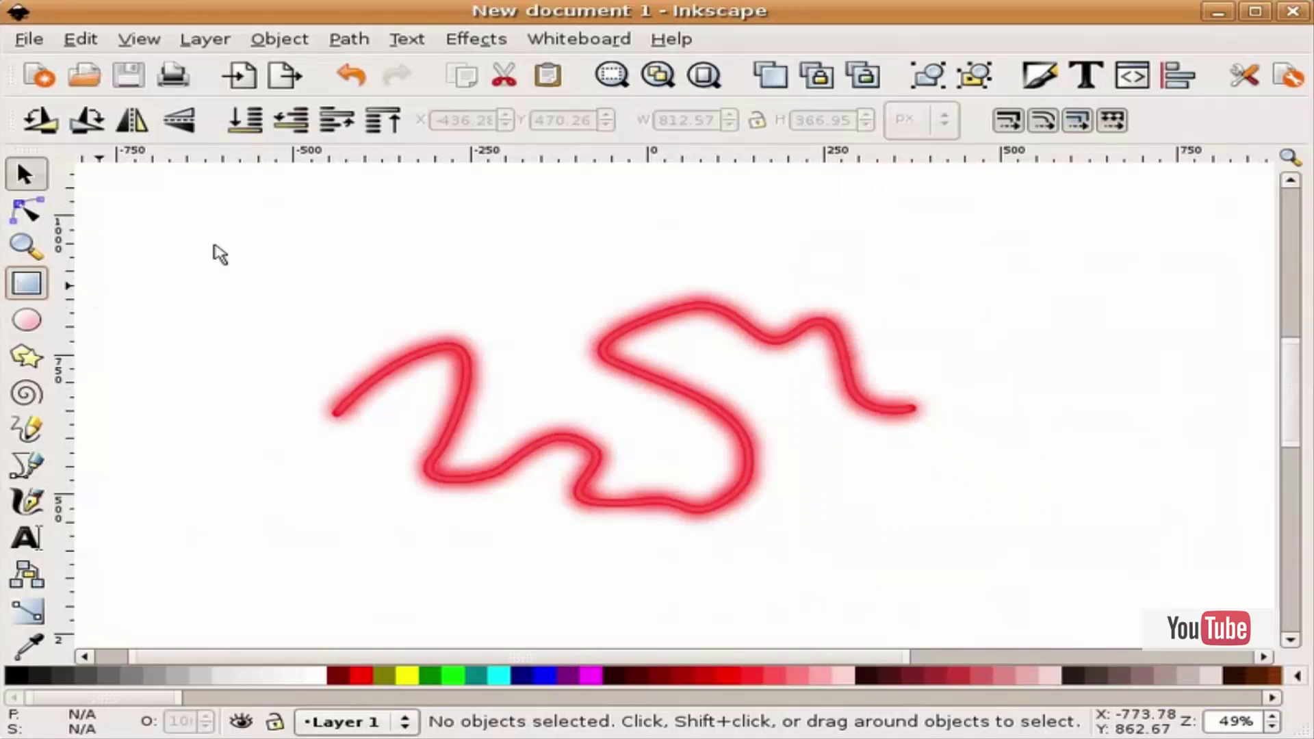
pyautogui.moveTo(211, 196)
pyautogui.mouseDown()
pyautogui.moveTo(1063, 614)
pyautogui.moveTo(1061, 602)
pyautogui.mouseUp()
pyautogui.moveTo(1015, 566); pyautogui.dragTo(1015, 565)
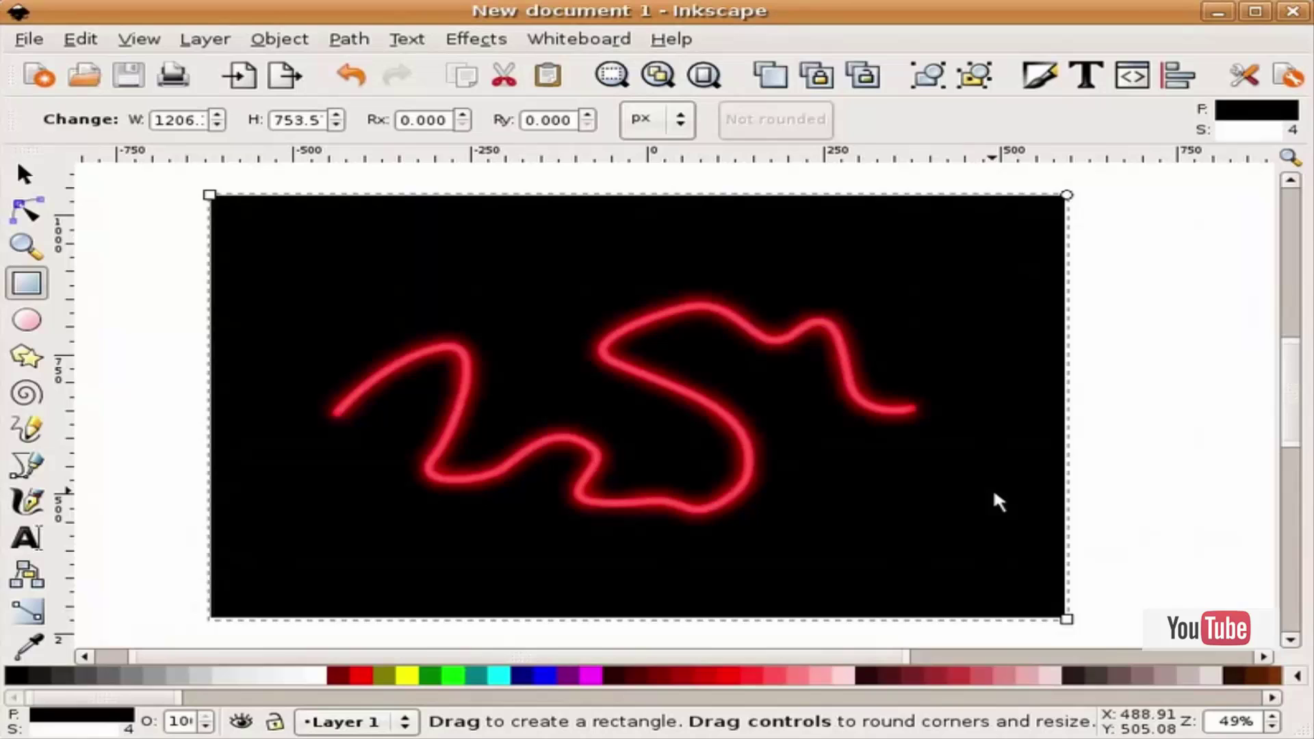
# Step: Rubber-band select the four paths of the neon curve
pyautogui.press('s')
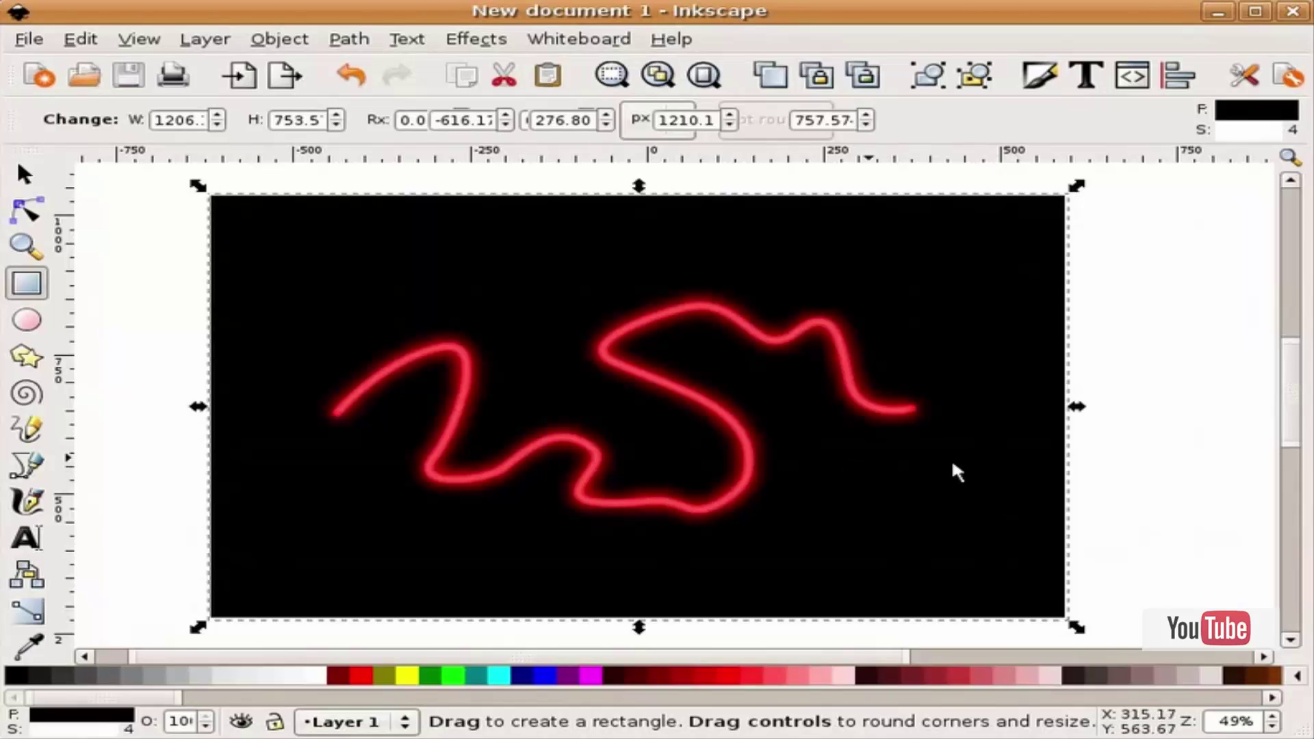
pyautogui.click(1145, 574)
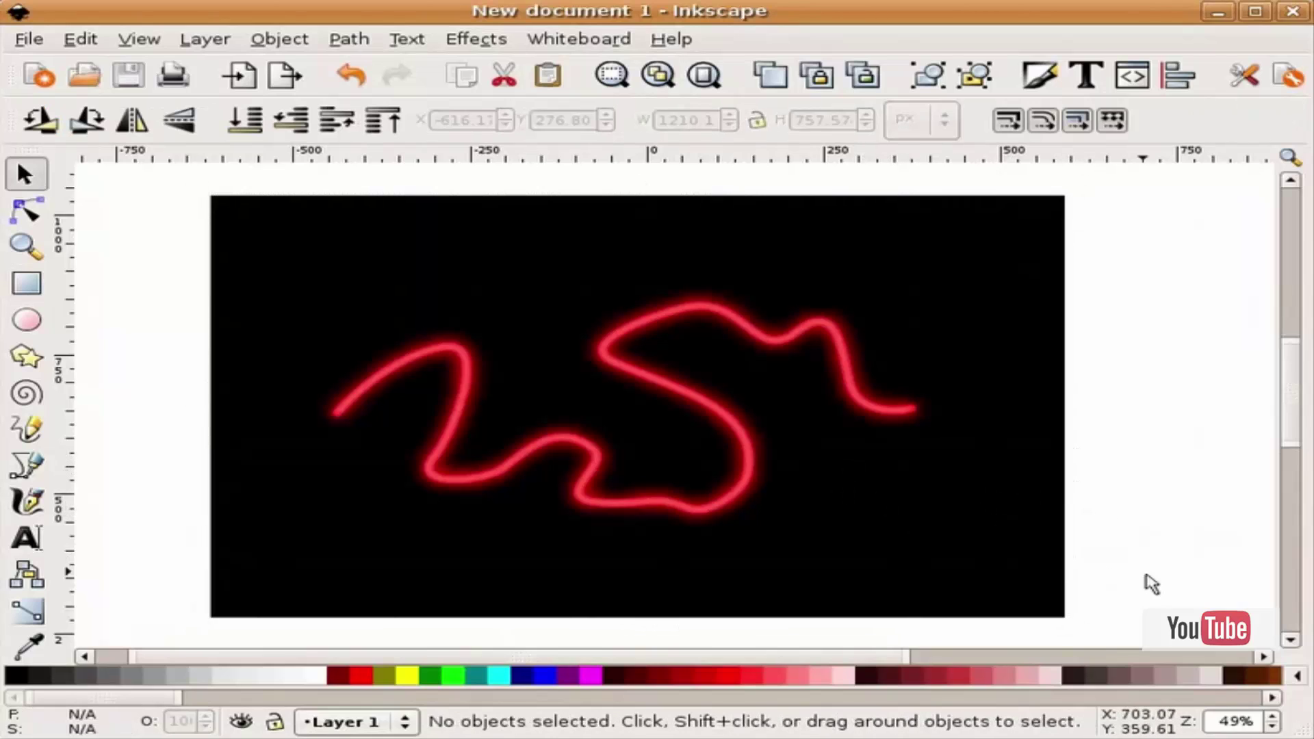
pyautogui.moveTo(1146, 574); pyautogui.dragTo(147, 239)
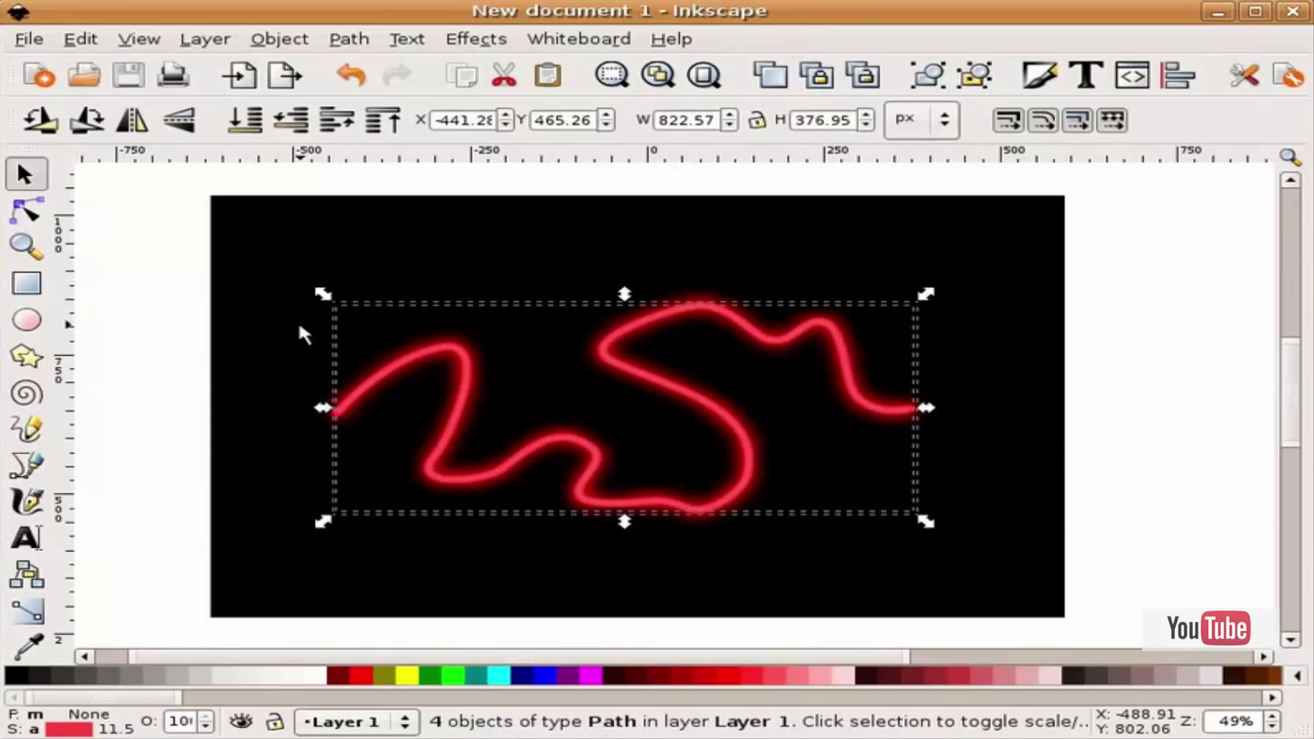
pyautogui.press('3')
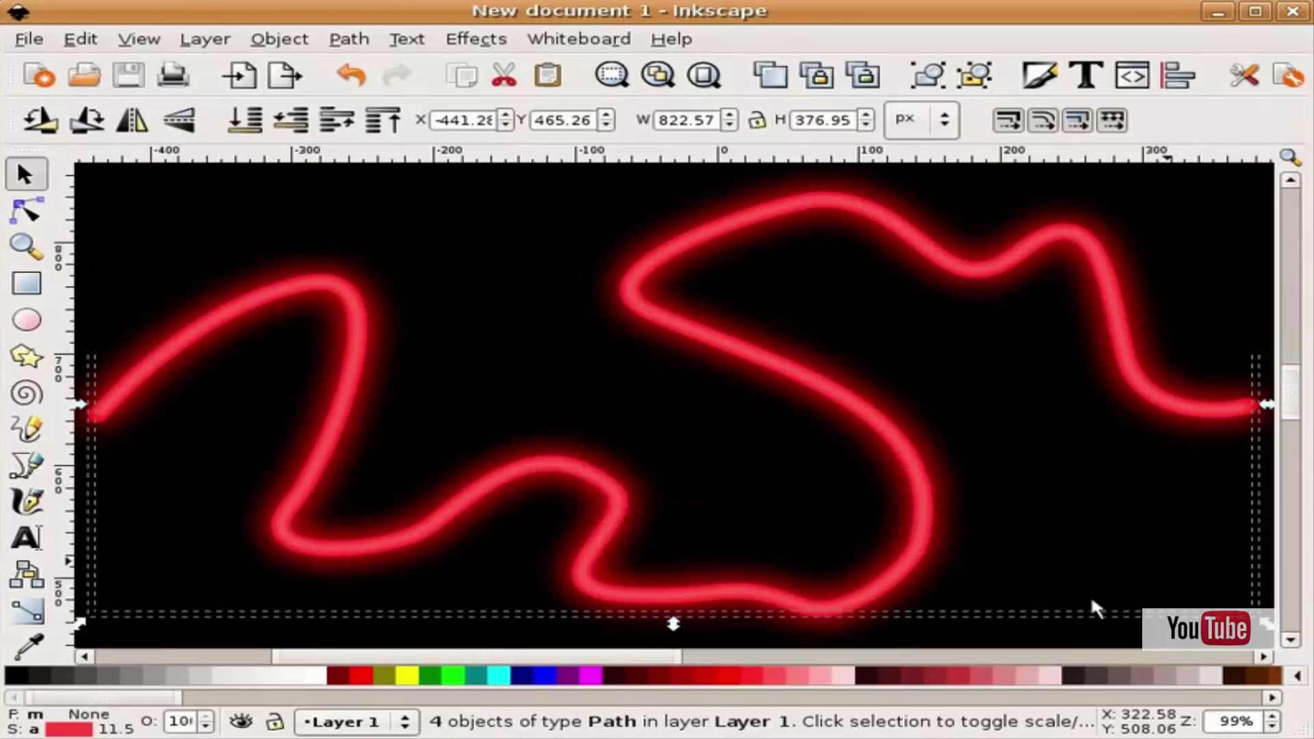
pyautogui.click(1093, 601)
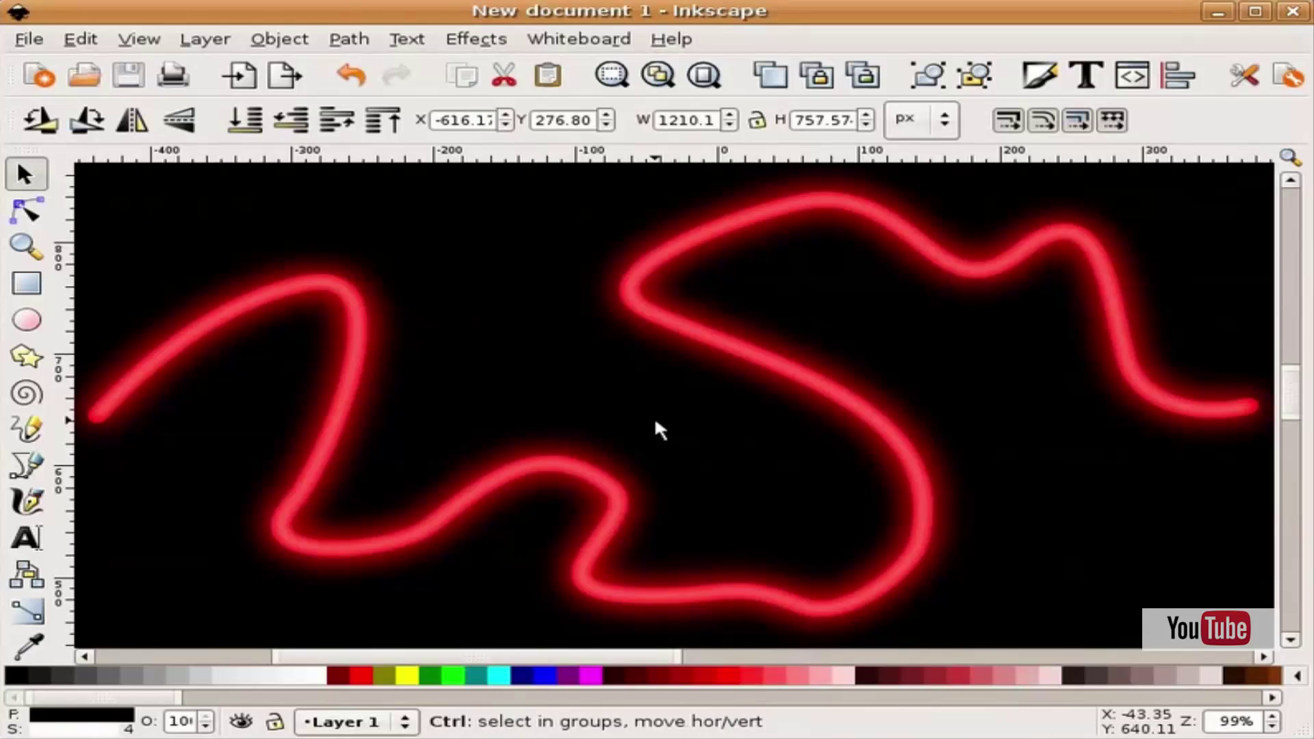
pyautogui.scroll(-4, 655, 416)
pyautogui.scroll(-2, 655, 416)
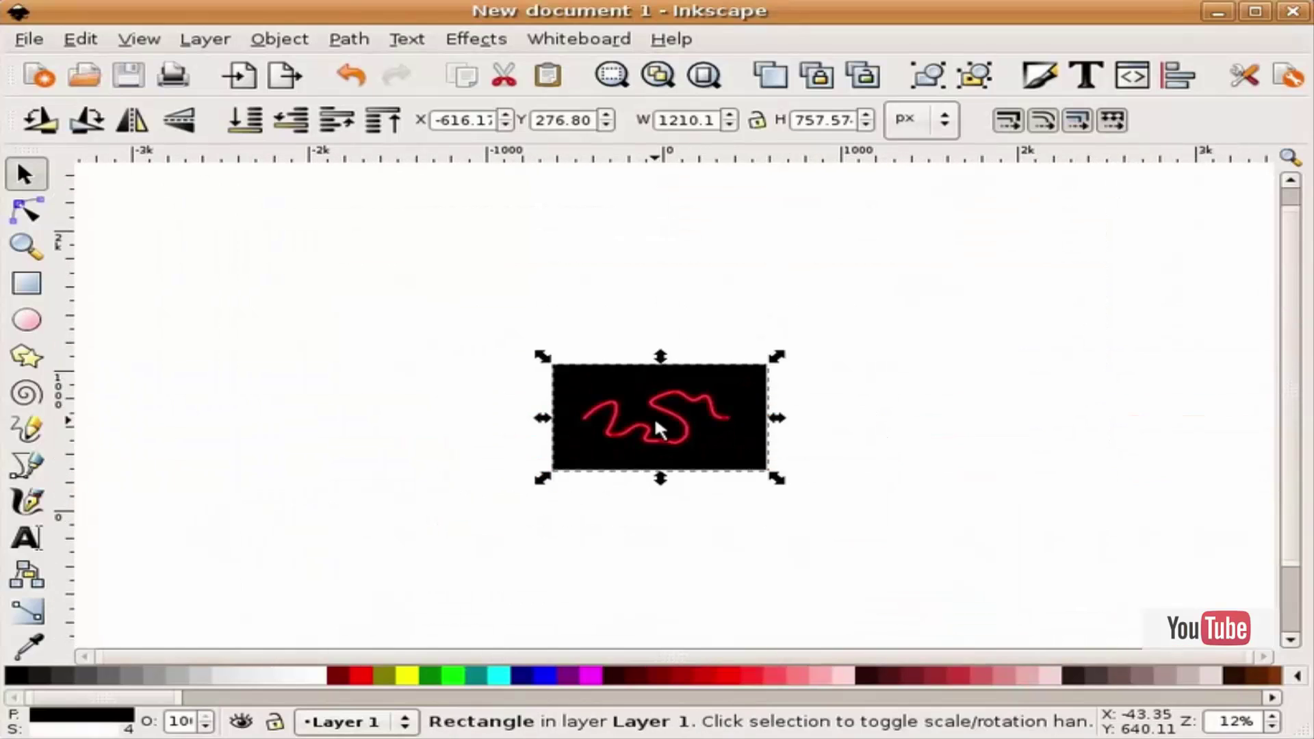
pyautogui.scroll(8, 656, 425)
pyautogui.scroll(1, 635, 411)
pyautogui.scroll(1, 635, 411)
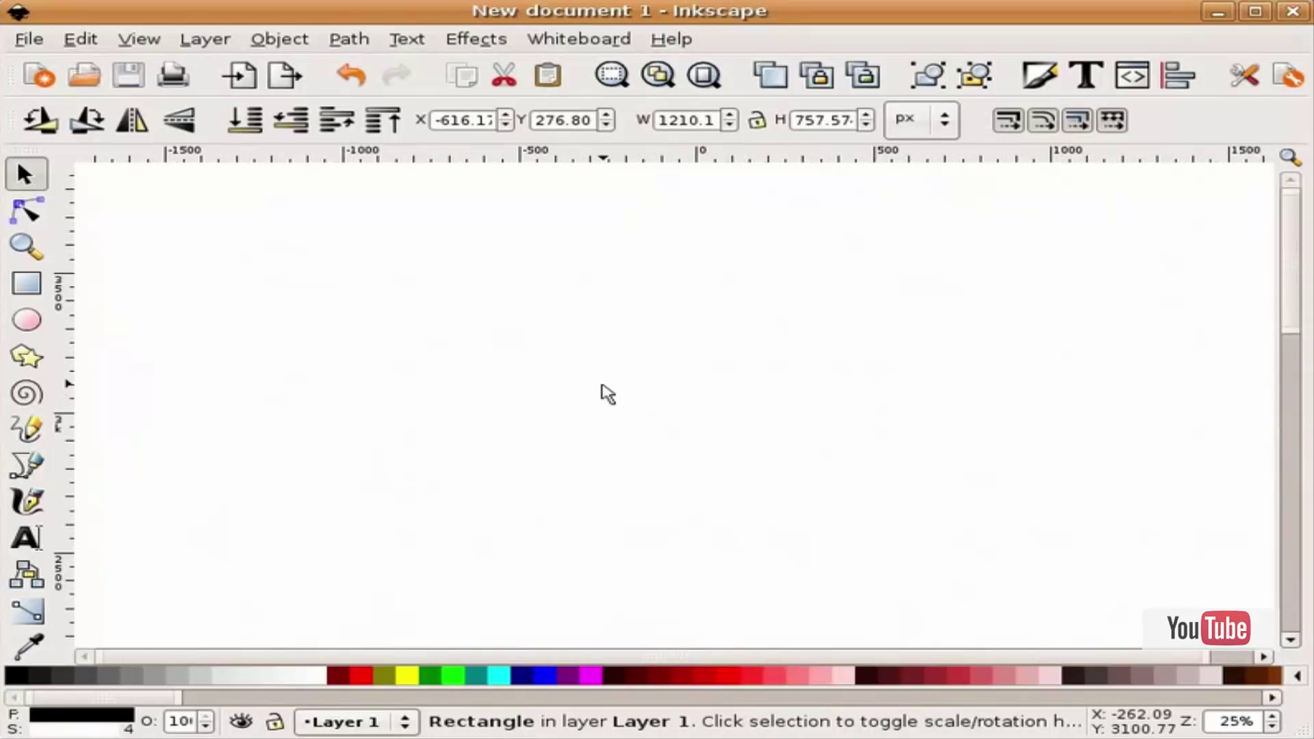
# Step: Draw a thin freehand wavy line on the empty canvas with the Pencil tool
pyautogui.click(26, 465)
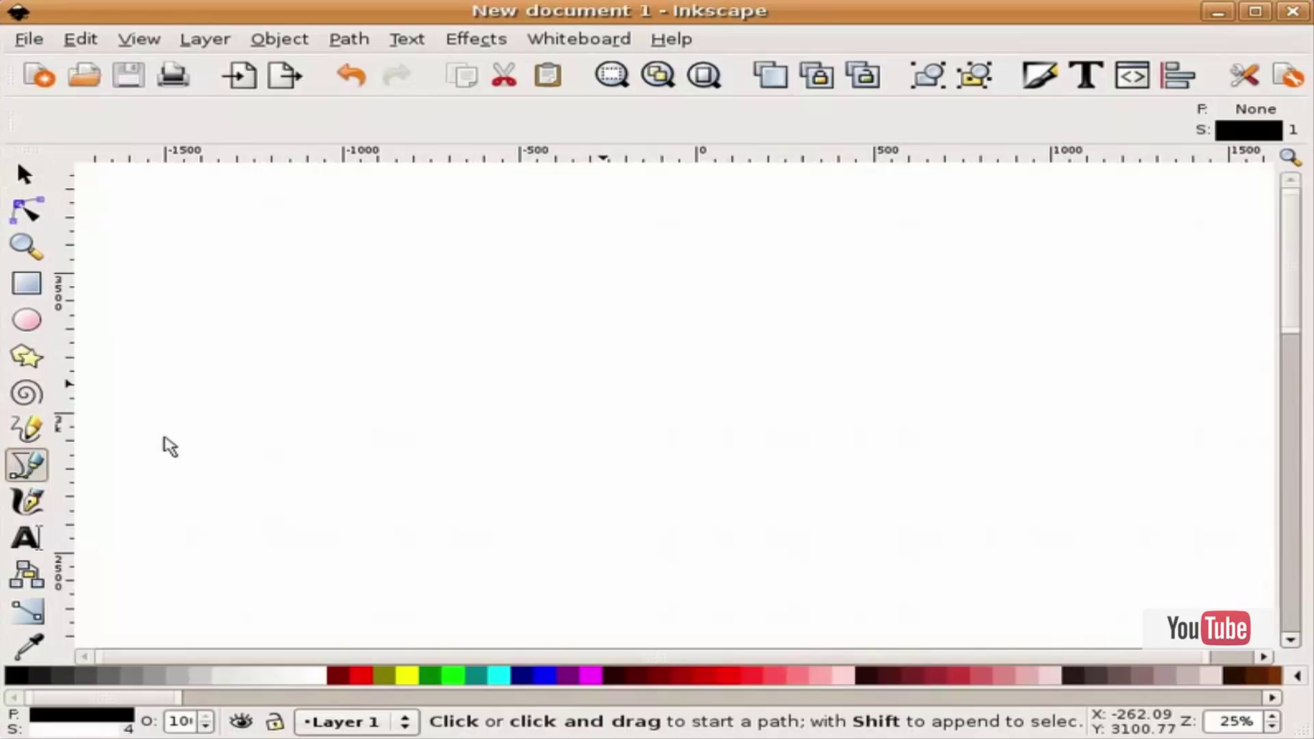
pyautogui.click(39, 432)
pyautogui.moveTo(258, 375)
pyautogui.mouseDown()
pyautogui.moveTo(371, 356)
pyautogui.moveTo(418, 379)
pyautogui.moveTo(506, 295)
pyautogui.moveTo(646, 323)
pyautogui.moveTo(679, 359)
pyautogui.moveTo(670, 438)
pyautogui.mouseUp()
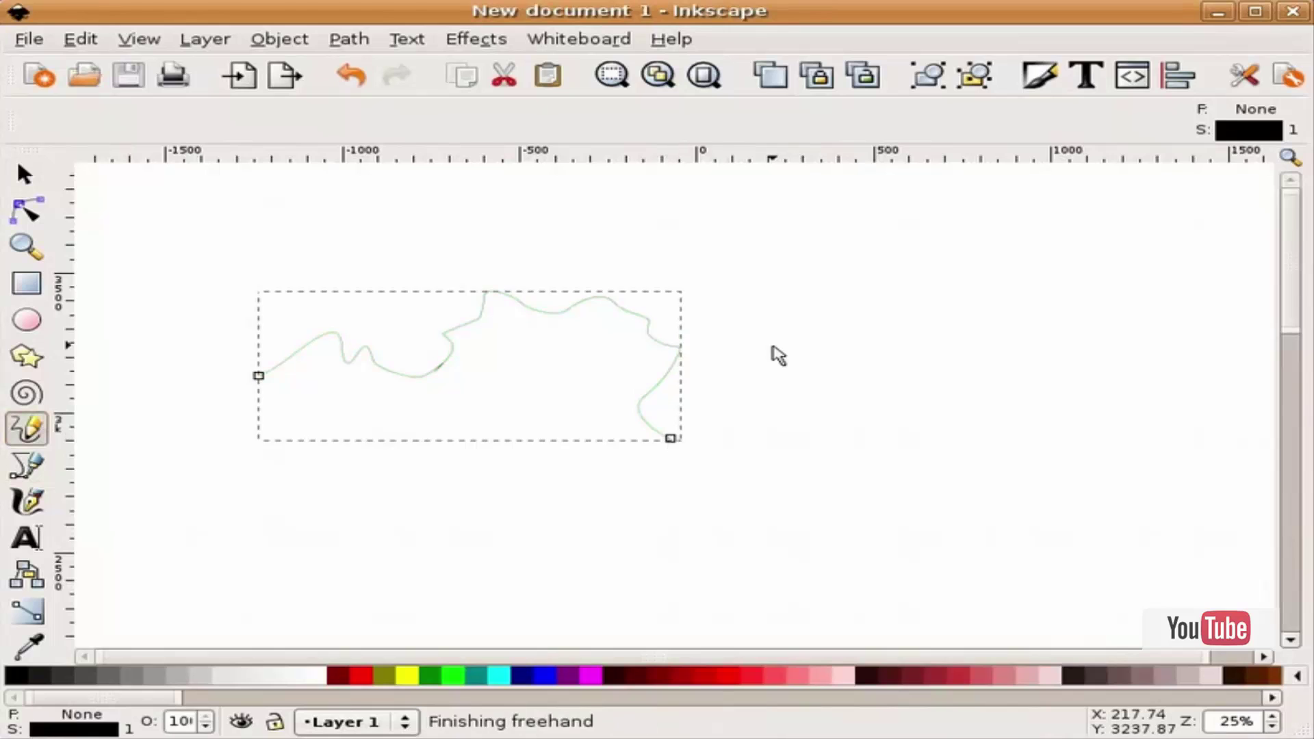
pyautogui.press('F1')
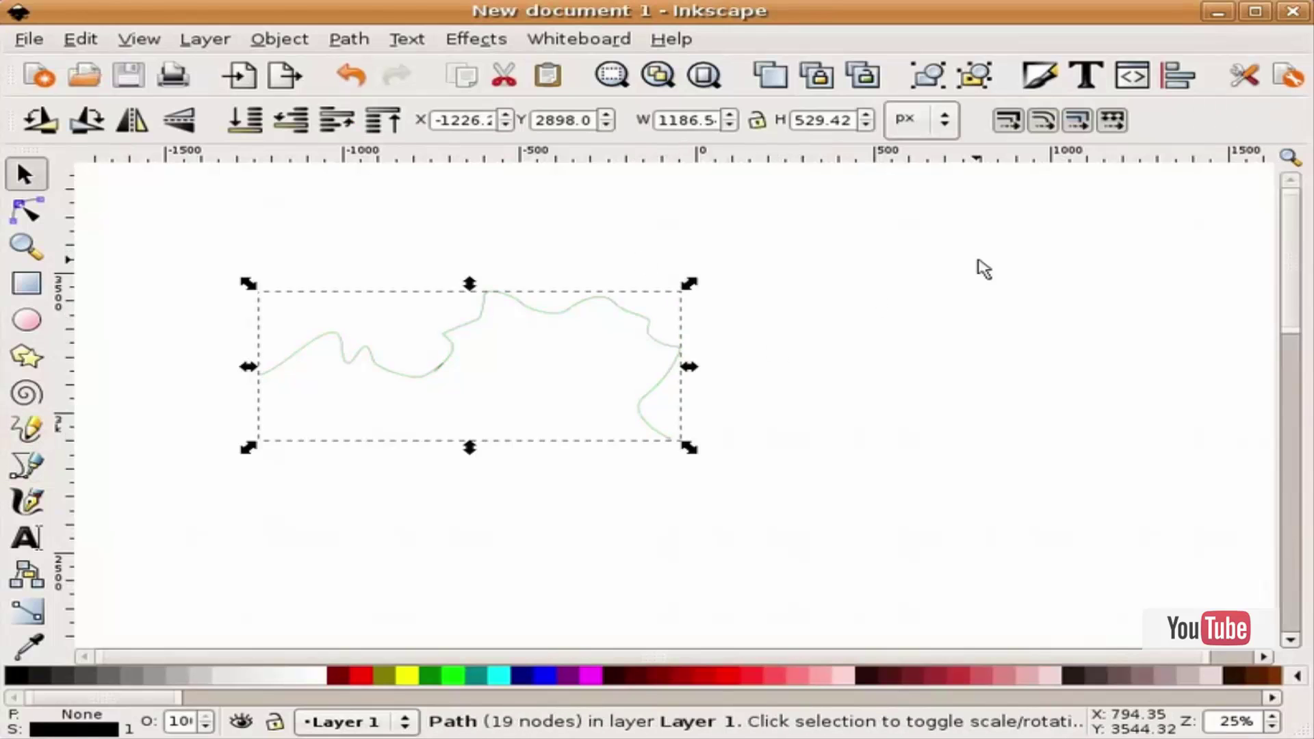
# Step: Simplify the wavy line to a 17-node path
pyautogui.press('ctrl')
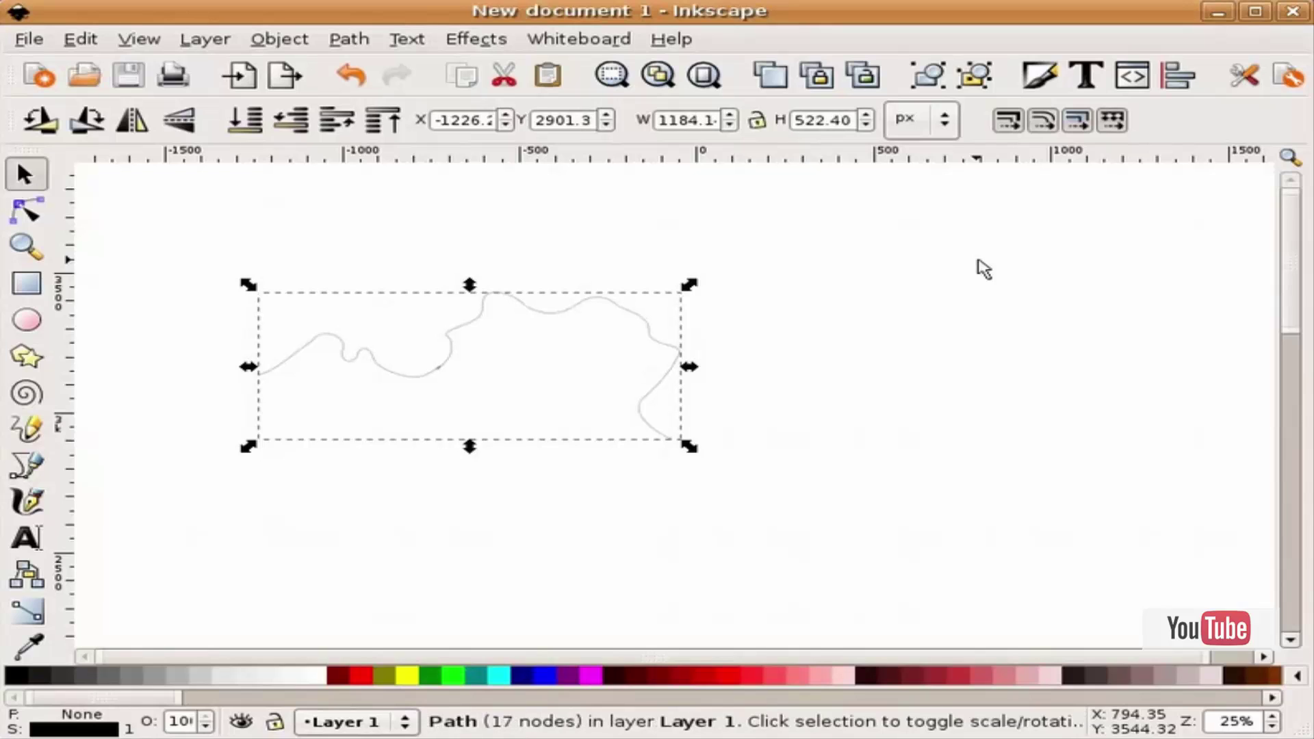
pyautogui.click(344, 41)
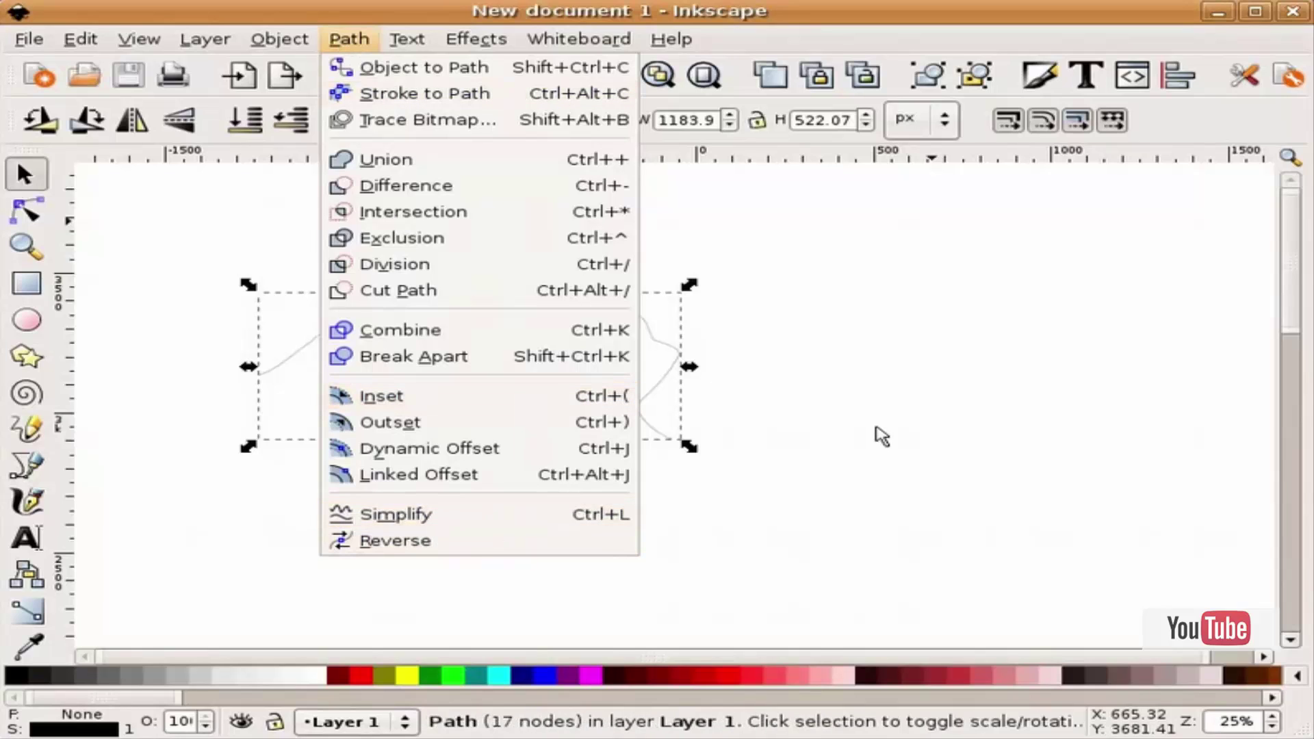
pyautogui.click(878, 435)
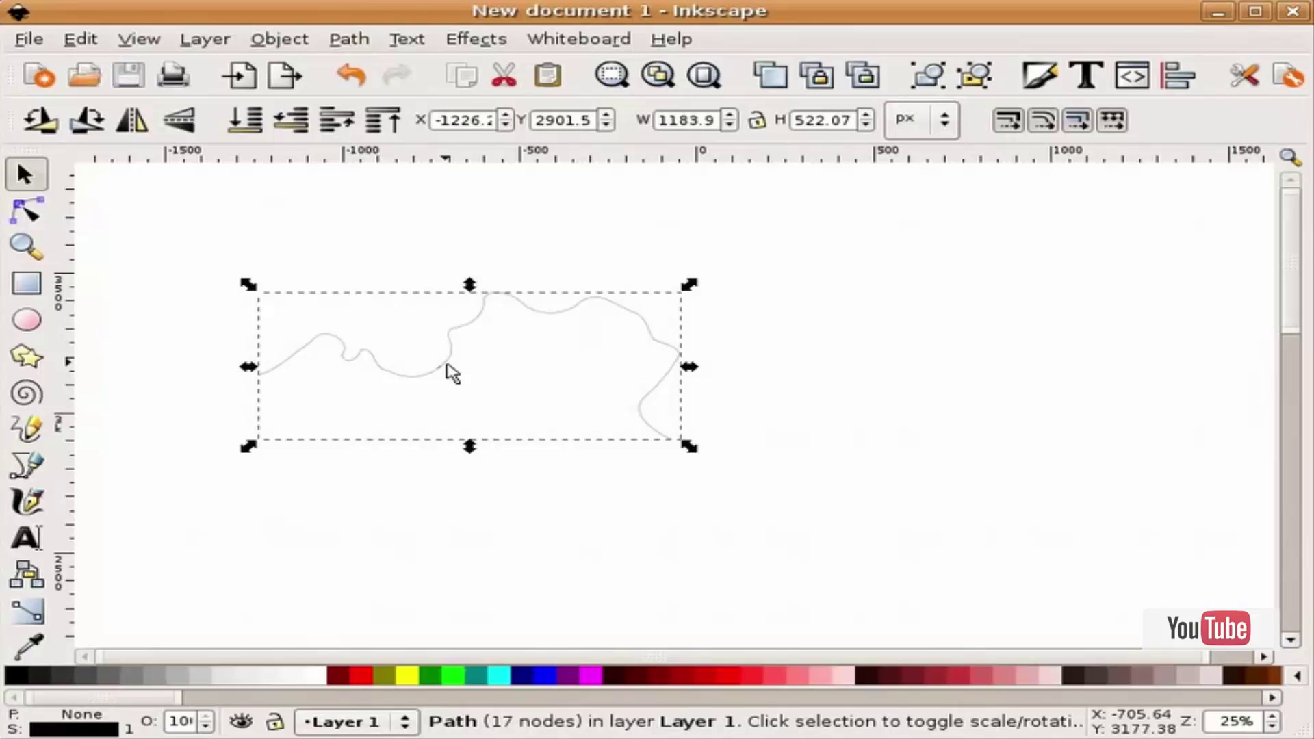
pyautogui.scroll(5, 551, 400)
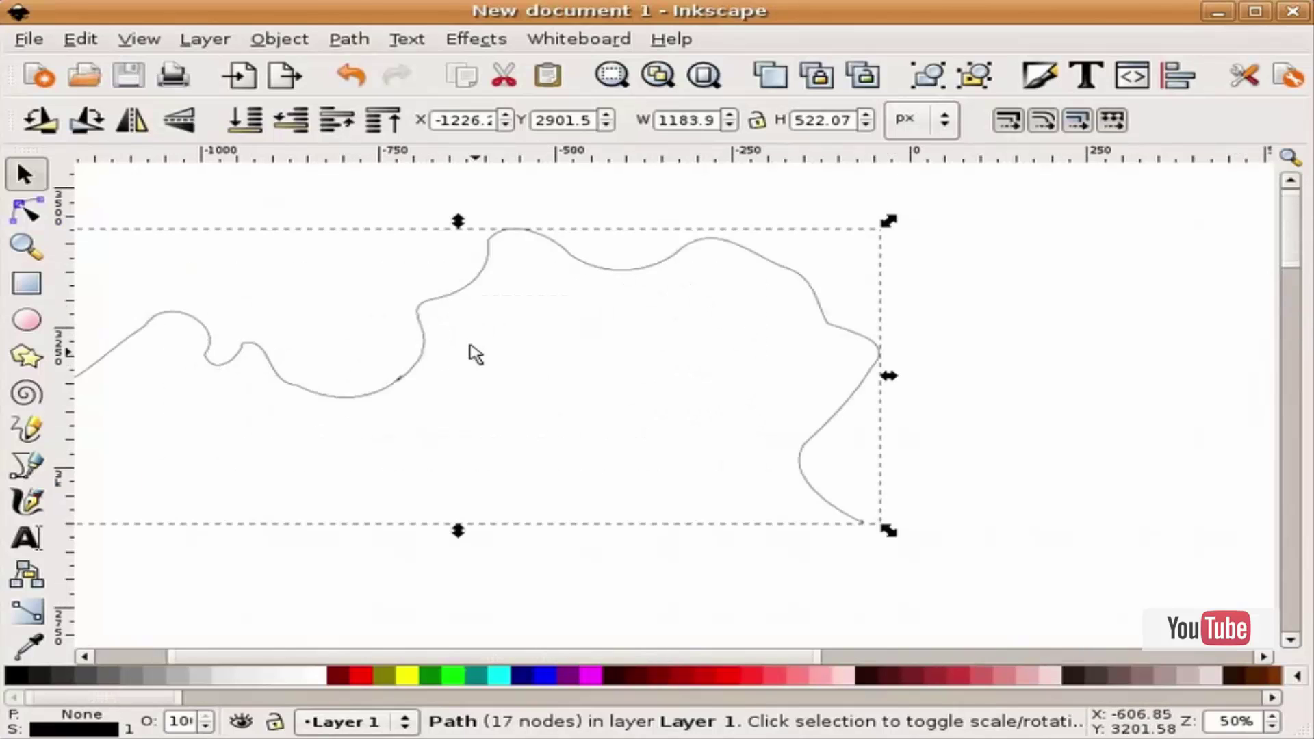
pyautogui.scroll(-3, 491, 319)
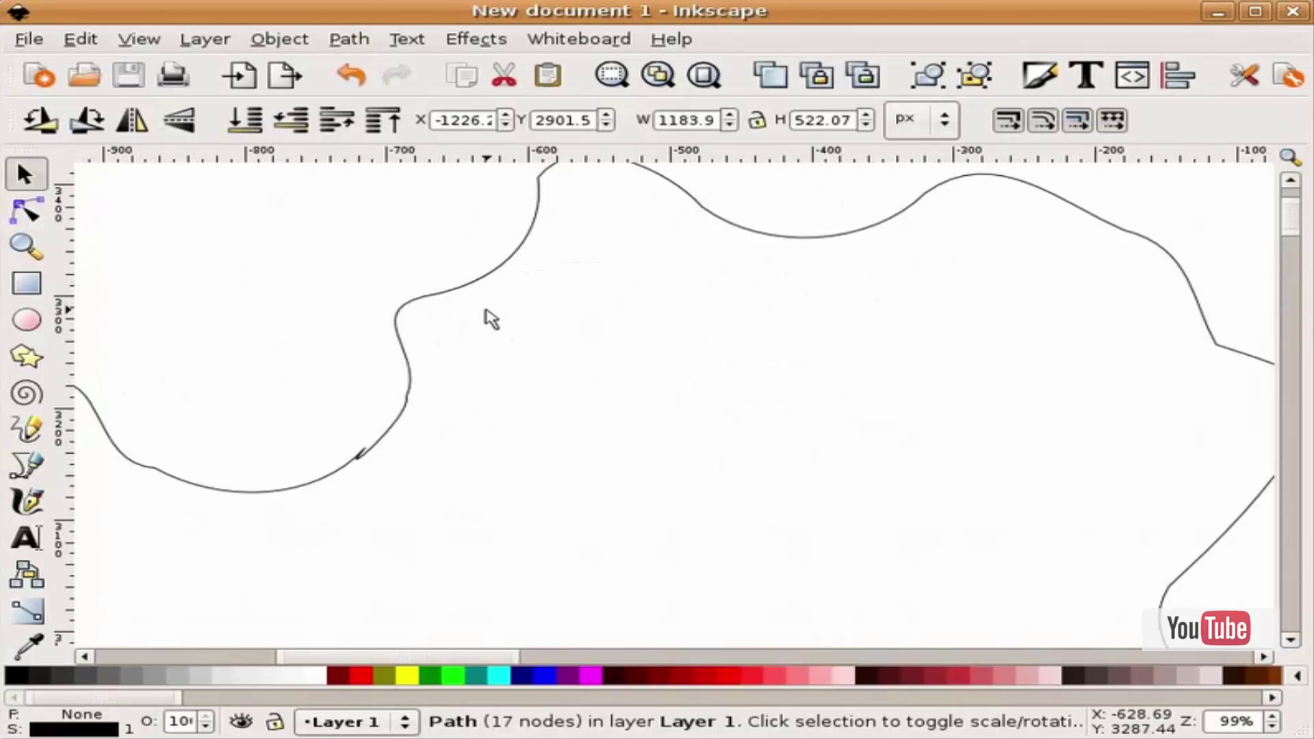
pyautogui.scroll(-1, 670, 352)
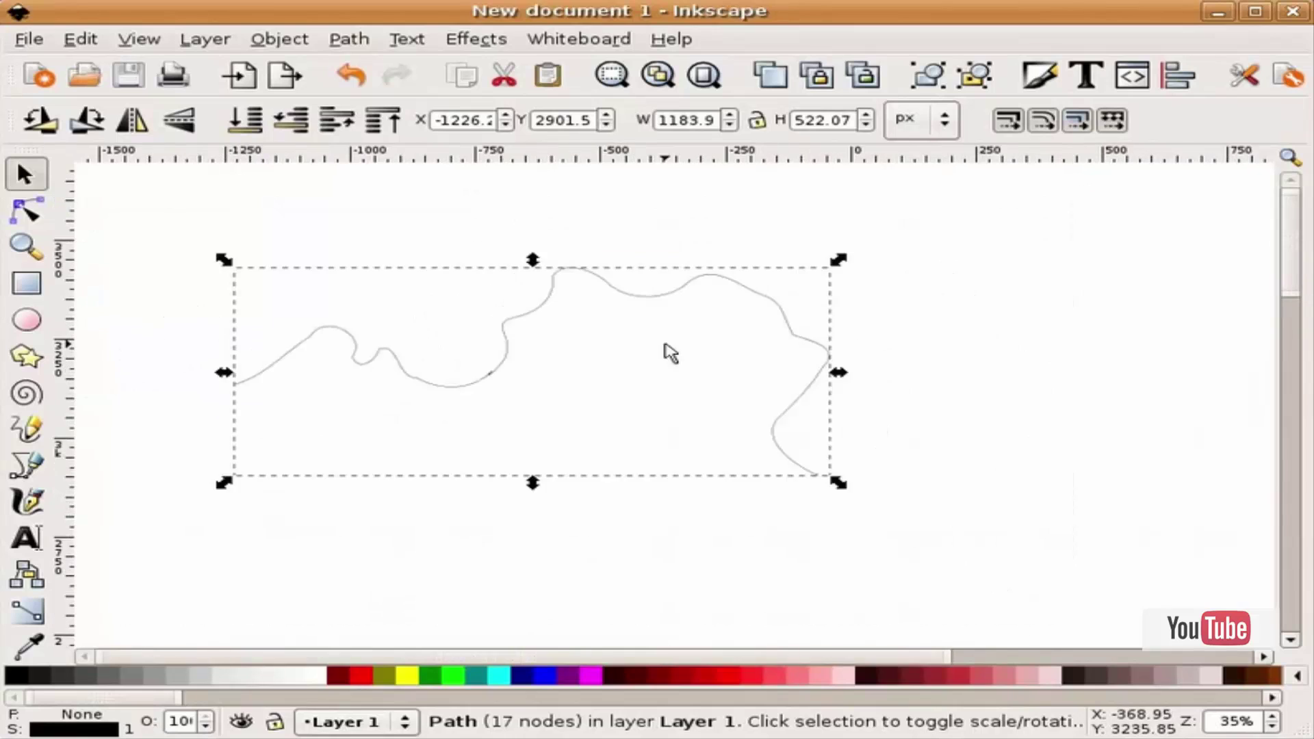
pyautogui.scroll(1, 455, 356)
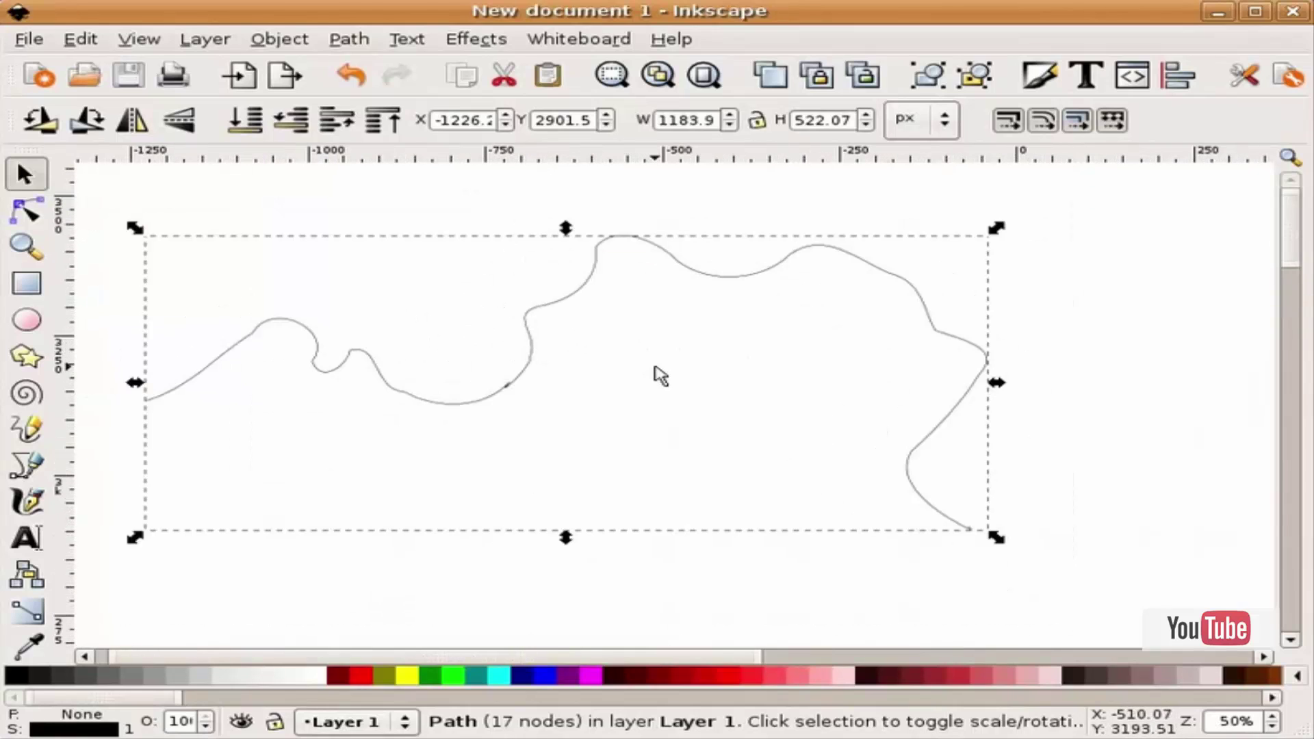
pyautogui.click(1113, 378)
pyautogui.scroll(-10, 1098, 361)
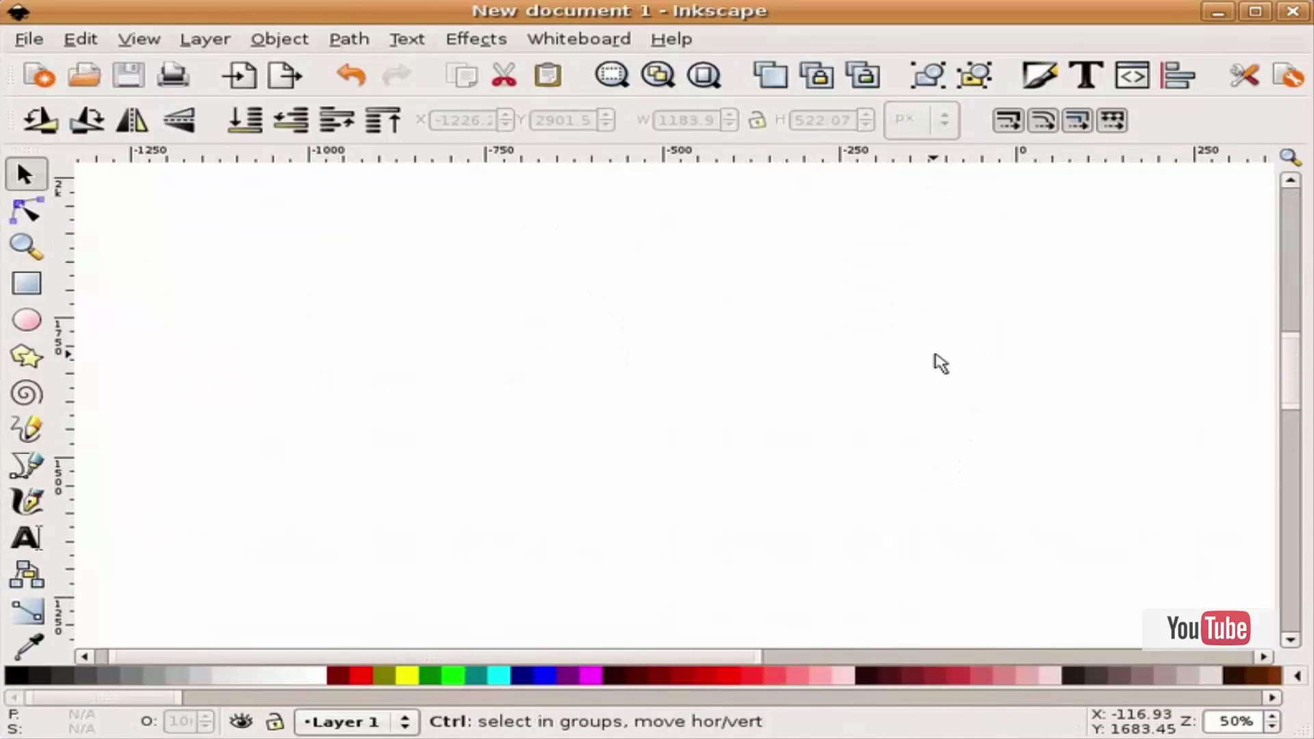
pyautogui.keyDown('ctrl'); pyautogui.scroll(-4, 936, 360); pyautogui.keyUp('ctrl')
pyautogui.keyDown('ctrl'); pyautogui.scroll(-1, 1163, 564); pyautogui.keyUp('ctrl')
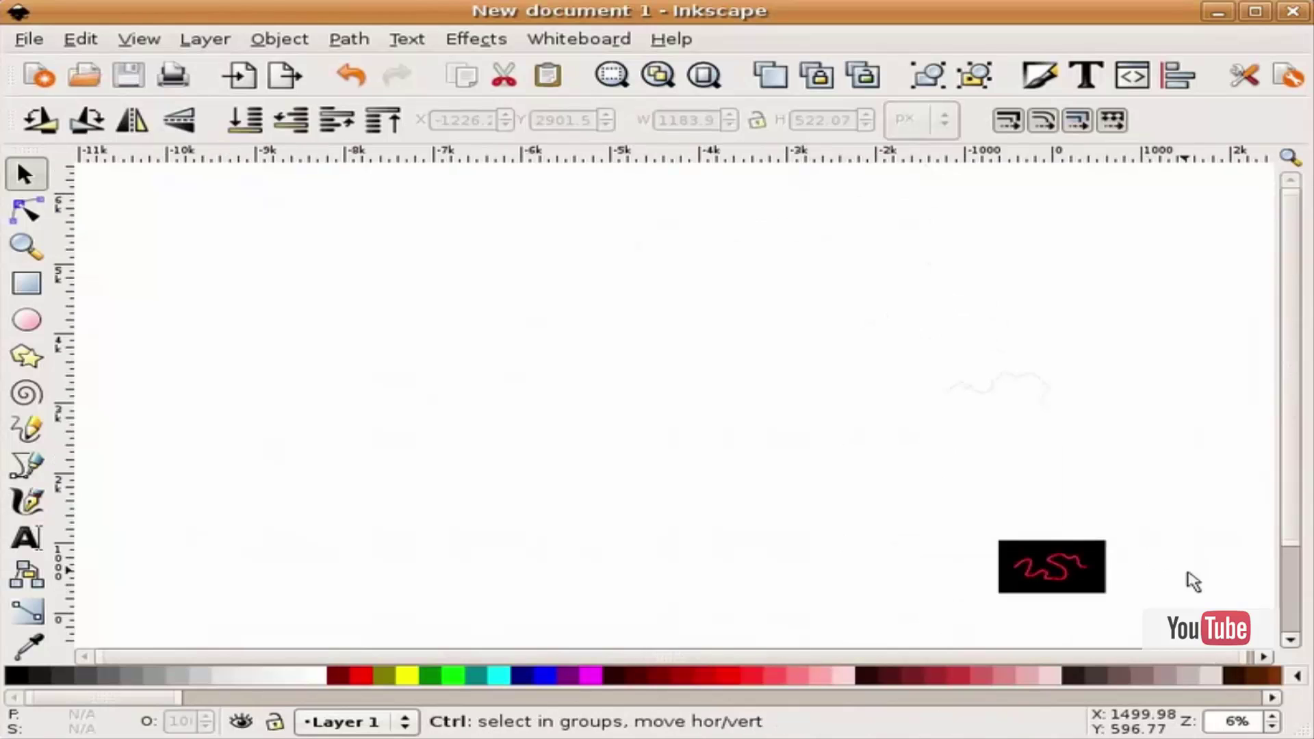
pyautogui.keyDown('ctrl'); pyautogui.scroll(3, 1191, 581); pyautogui.keyUp('ctrl')
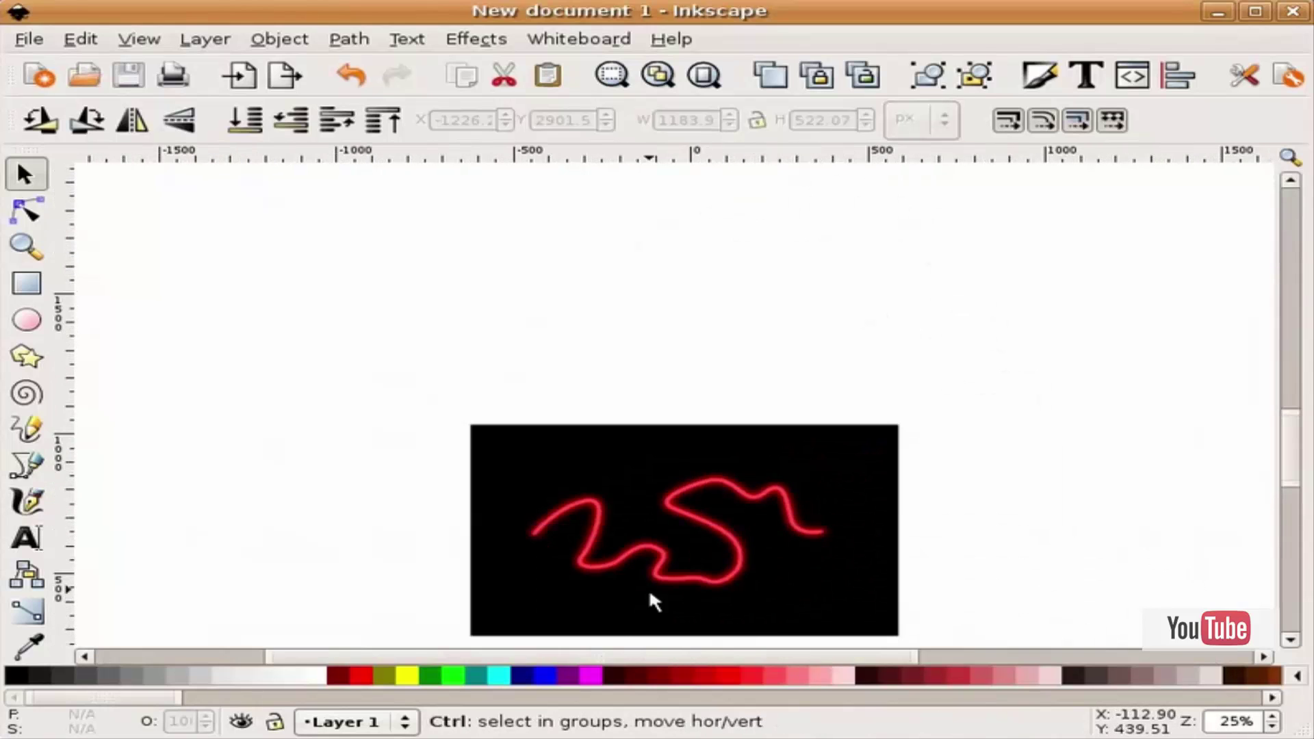
pyautogui.keyDown('ctrl'); pyautogui.scroll(4, 651, 592); pyautogui.keyUp('ctrl')
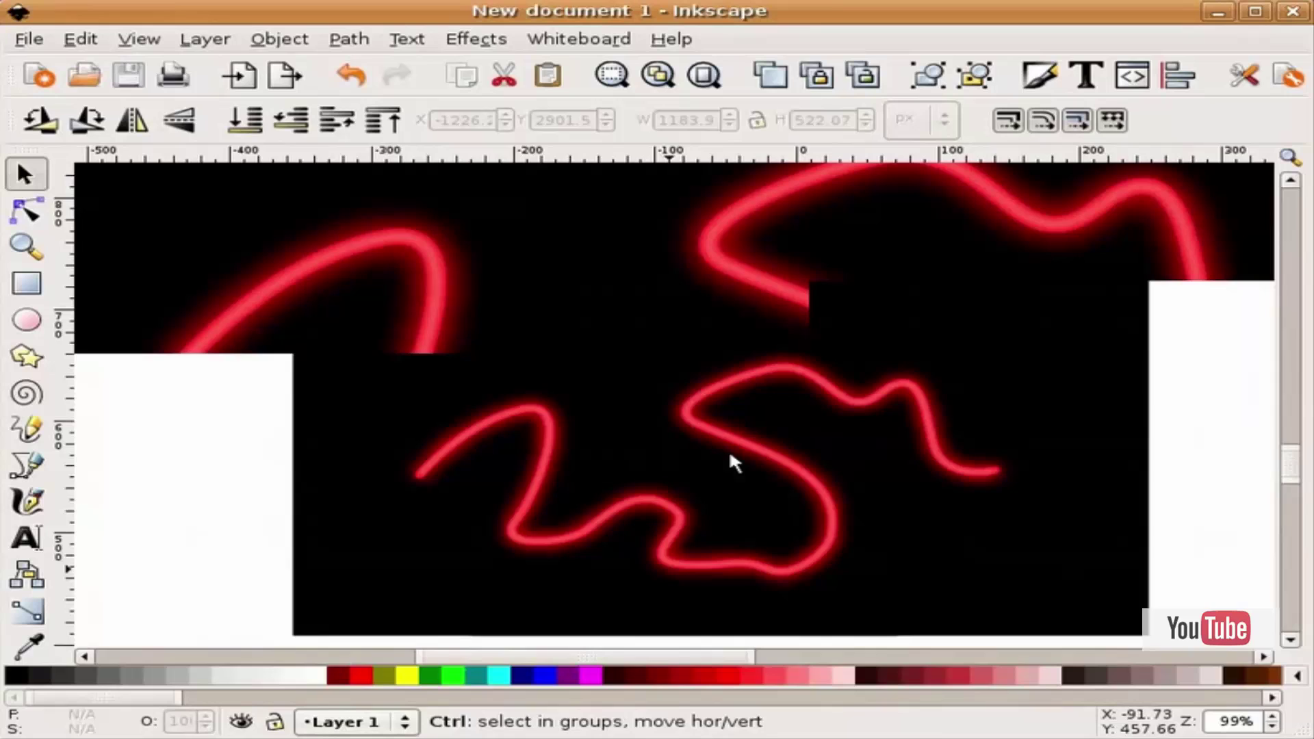